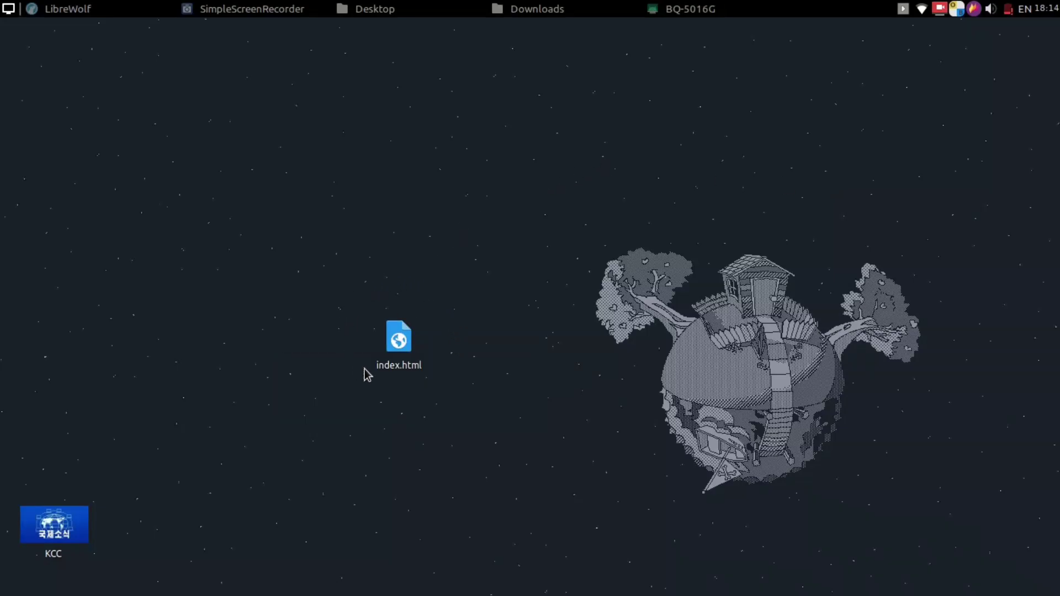
Drag index.html from PCManFM's Desktop folder into LibreWolf to show the MyWebsite home page.
{"action": "left_click", "coordinate": [438, 8]}
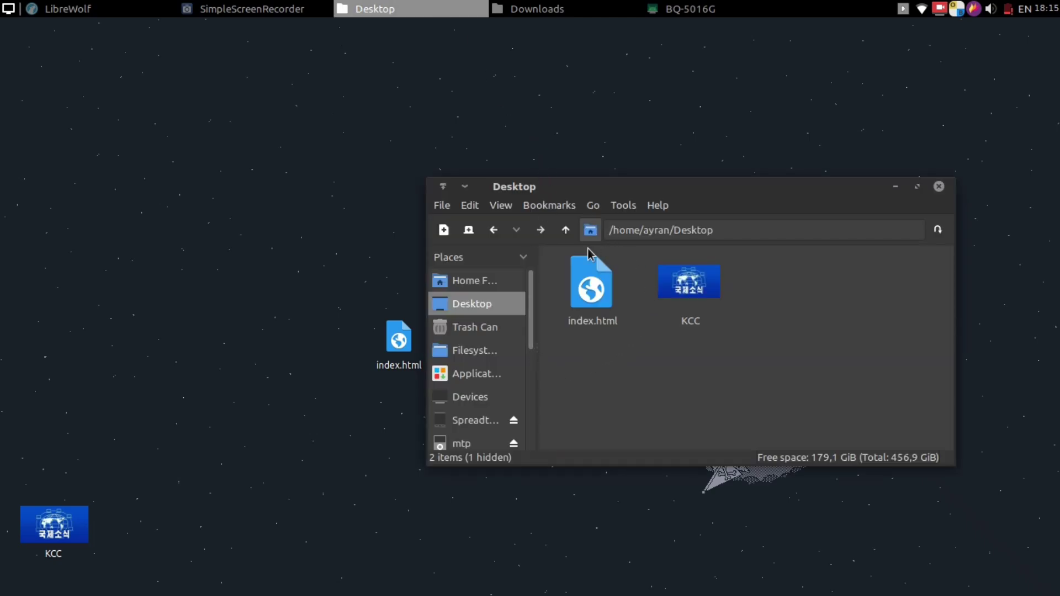
{"action": "left_click_drag", "start_coordinate": [583, 307], "coordinate": [270, 74]}
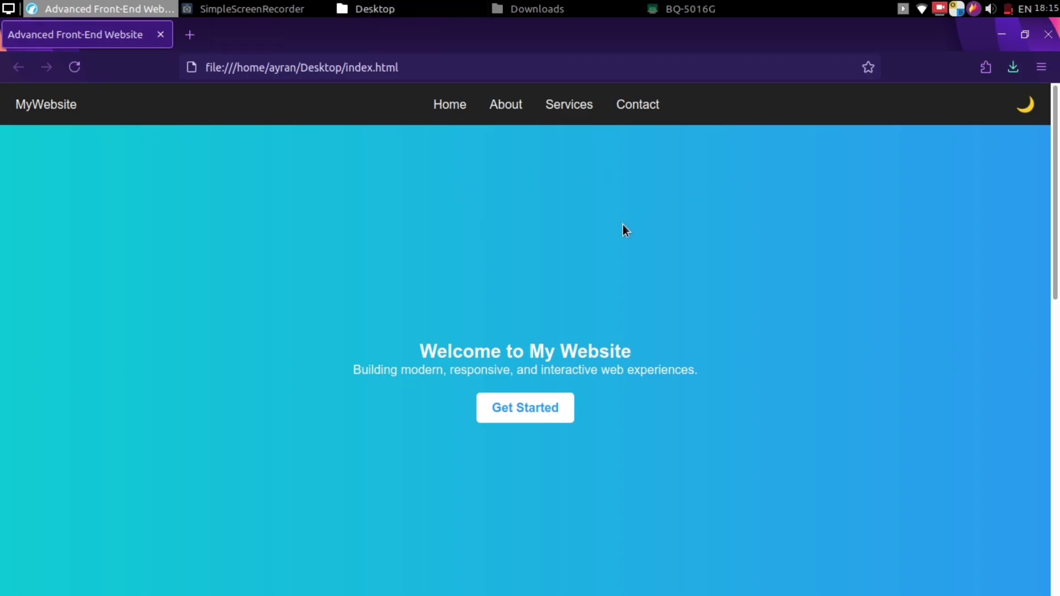
Fill the Contact Us form with a test name, e-mail and message 'dsfsdf', send it, and dismiss the success alert.
{"action": "scroll", "coordinate": [501, 362], "scroll_direction": "down", "scroll_amount": 10}
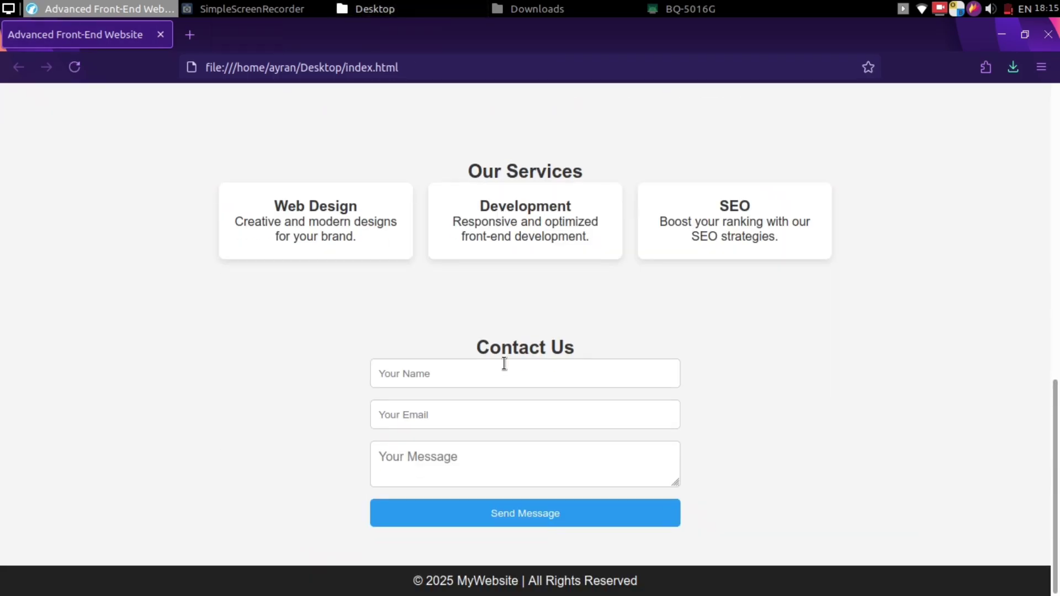
{"action": "scroll", "coordinate": [504, 364], "scroll_direction": "up", "scroll_amount": 8}
{"action": "left_click", "coordinate": [537, 238]}
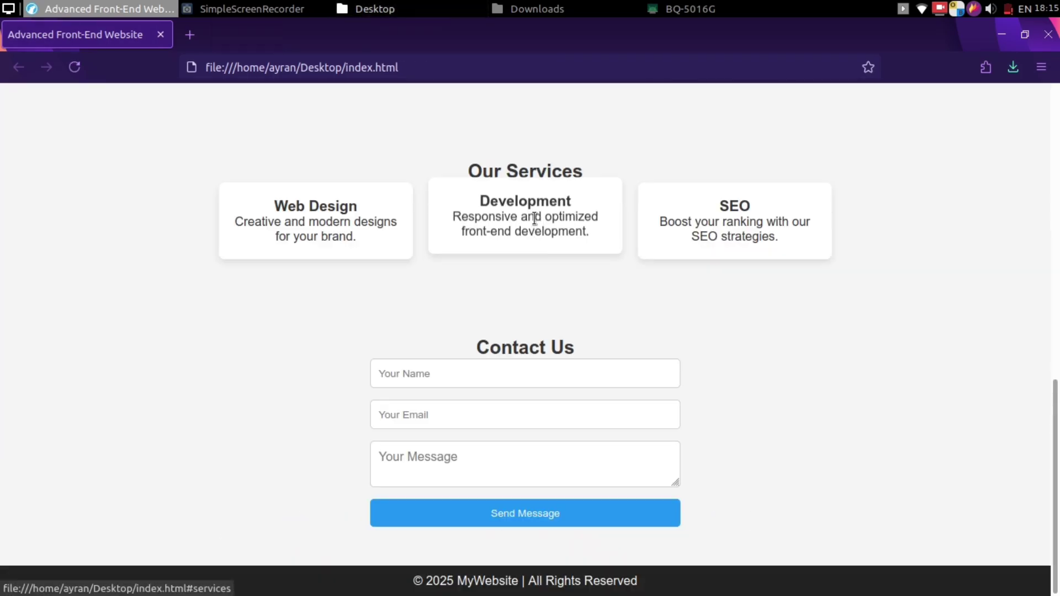
{"action": "left_click", "coordinate": [433, 381]}
{"action": "type", "text": "dfsdfsd"}
{"action": "left_click", "coordinate": [414, 415]}
{"action": "type", "text": "asdkj"}
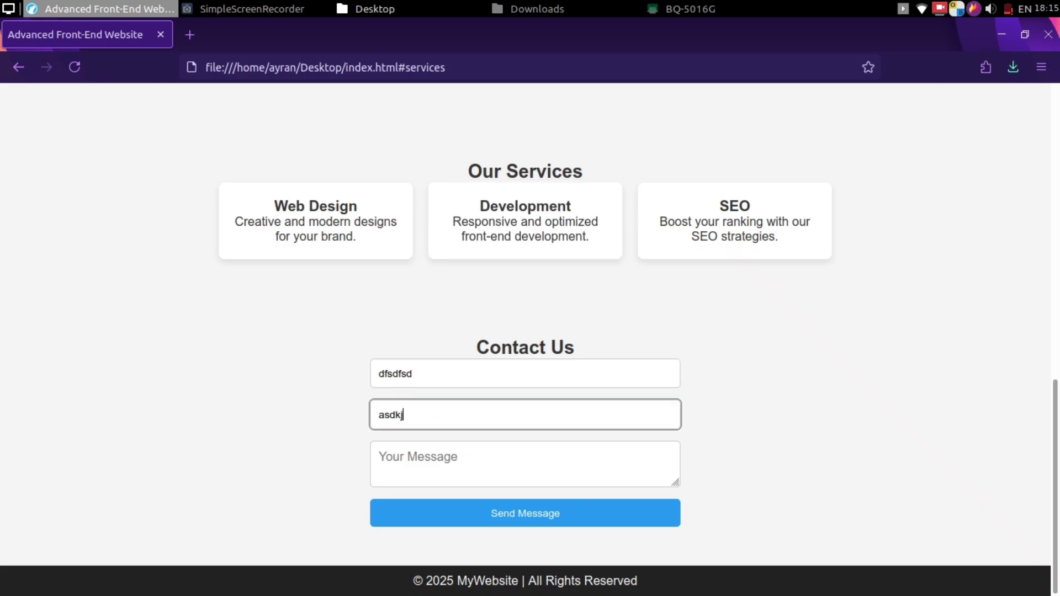
{"action": "type", "text": "asjd@sdaijdsf.sdsf"}
{"action": "key", "text": "Tab"}
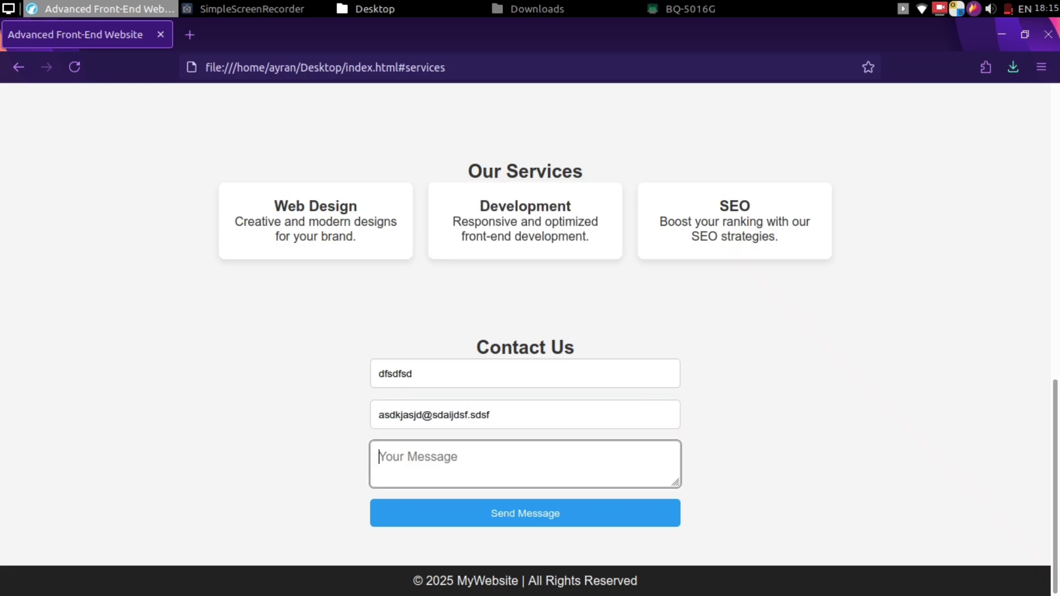
{"action": "type", "text": "dsfsdf"}
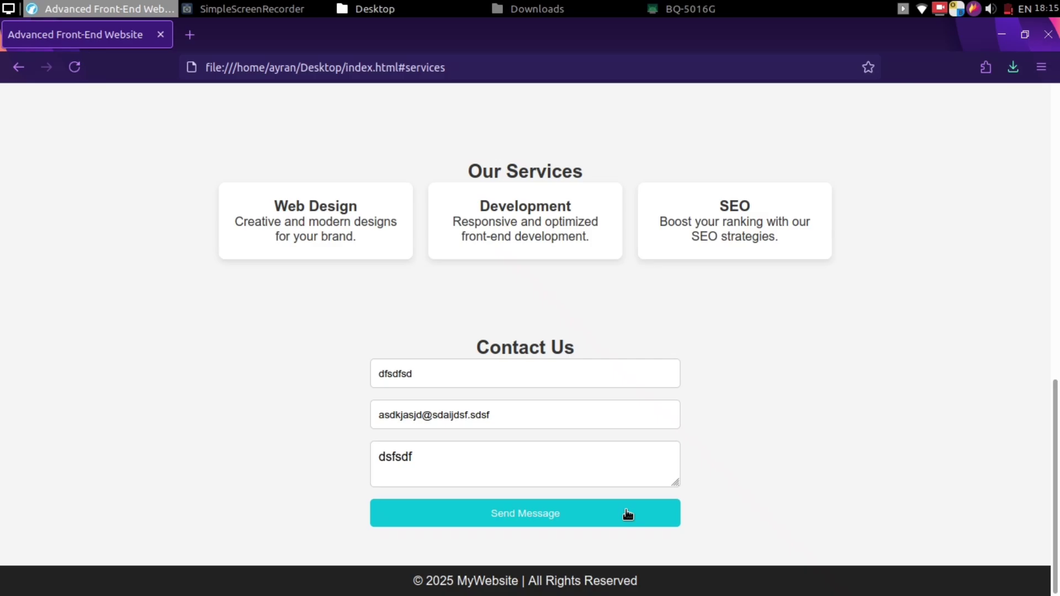
{"action": "left_click", "coordinate": [628, 512]}
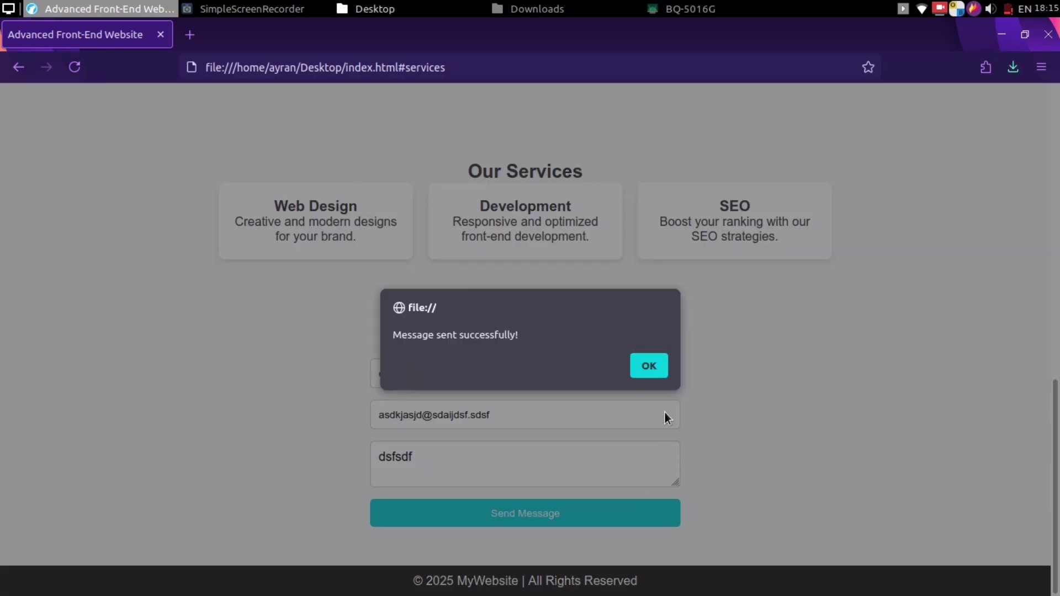
{"action": "left_click", "coordinate": [656, 377]}
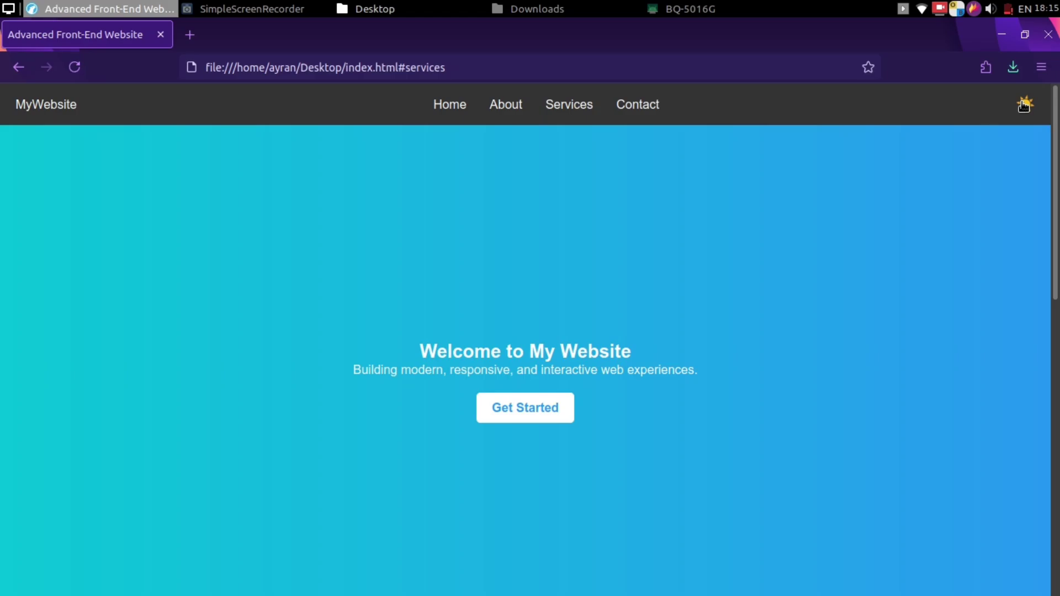
Compress index.html into index.html.zip in the Desktop folder.
{"action": "right_click", "coordinate": [592, 292]}
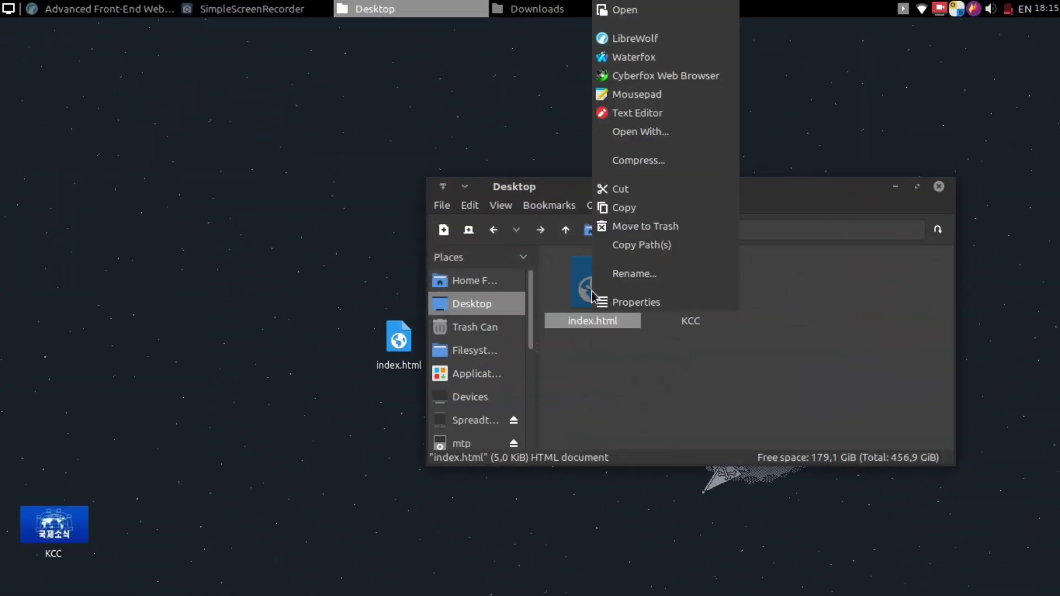
{"action": "left_click", "coordinate": [654, 167]}
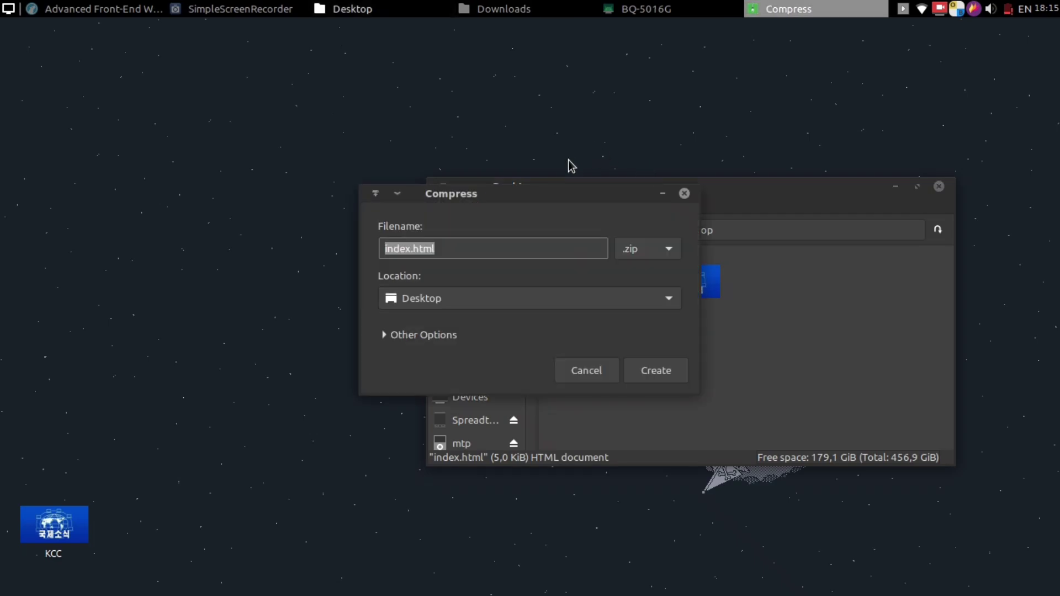
{"action": "left_click", "coordinate": [653, 371]}
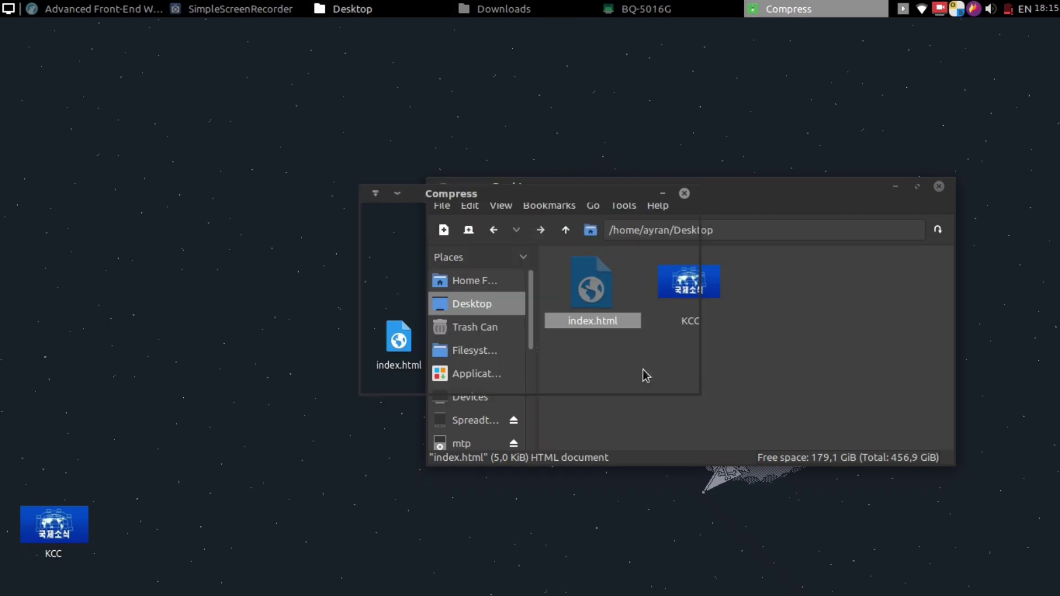
{"action": "left_click", "coordinate": [646, 376]}
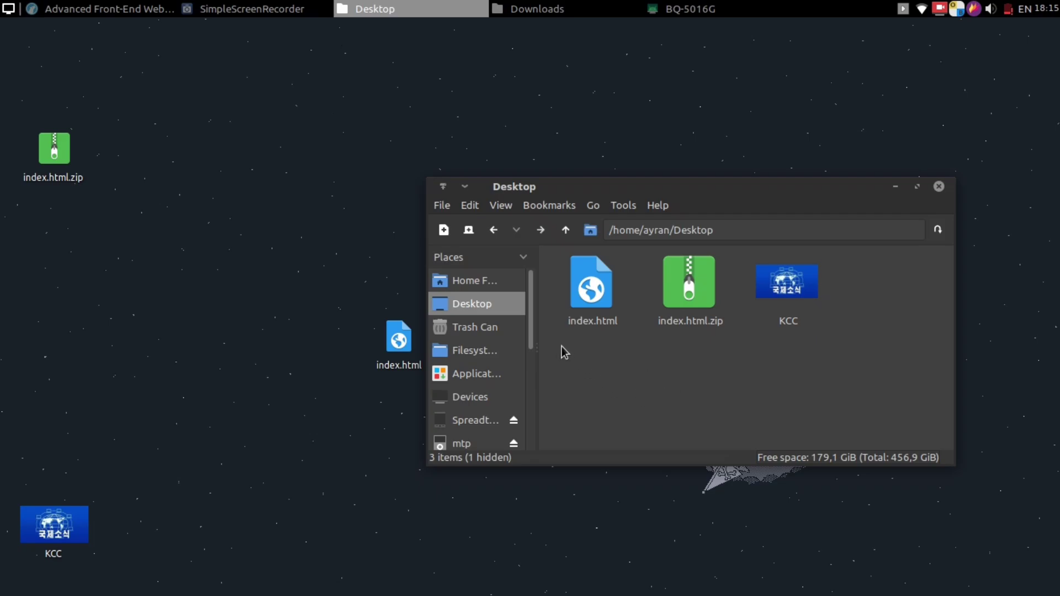
Load webintoapp.com/app-maker in the browser.
{"action": "left_click", "coordinate": [132, 11]}
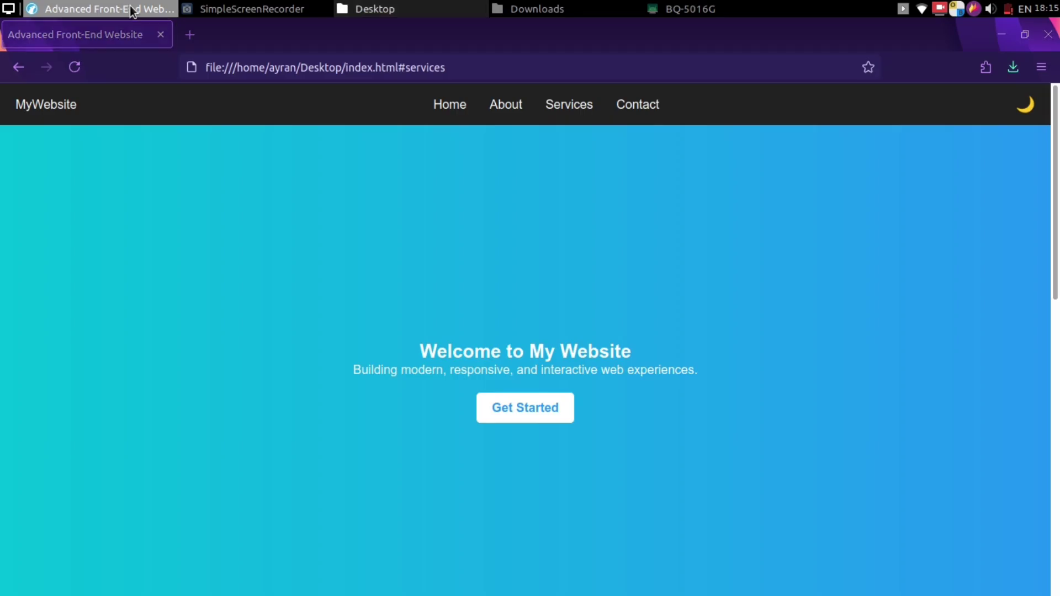
{"action": "left_click", "coordinate": [223, 67]}
{"action": "type", "text": "https://www.webintoapp.com/app-maker"}
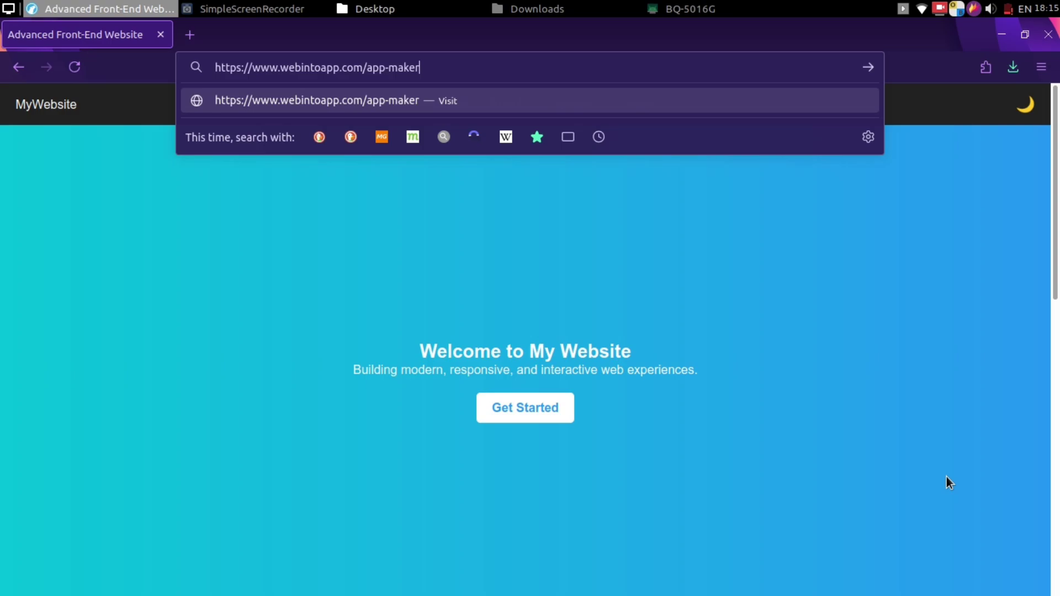
{"action": "key", "text": "Return"}
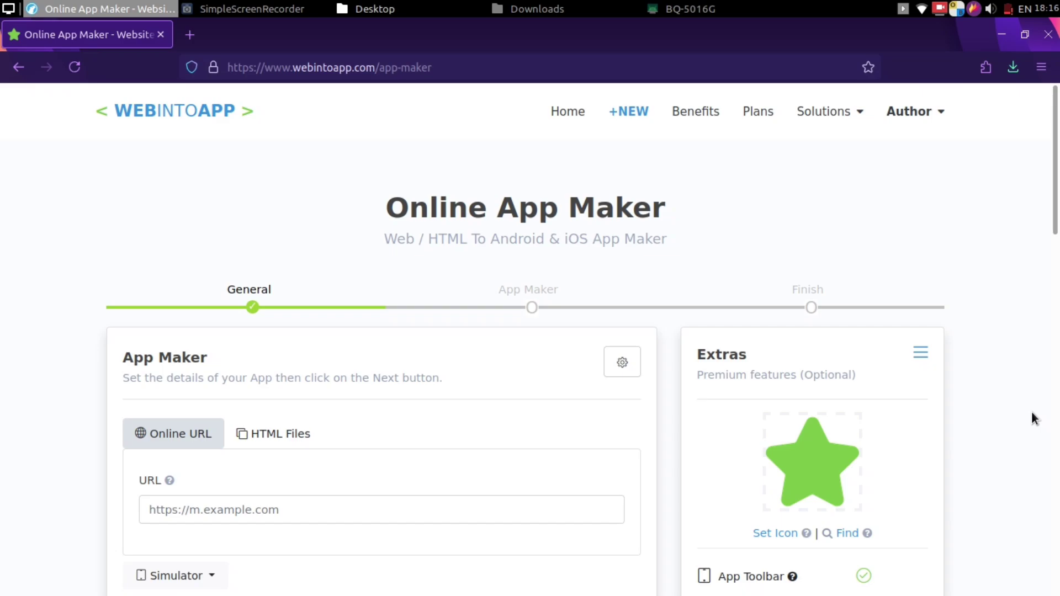
Switch the app source to HTML Files and upload index.html.zip as the project.
{"action": "left_click_drag", "start_coordinate": [1058, 186], "coordinate": [1058, 242]}
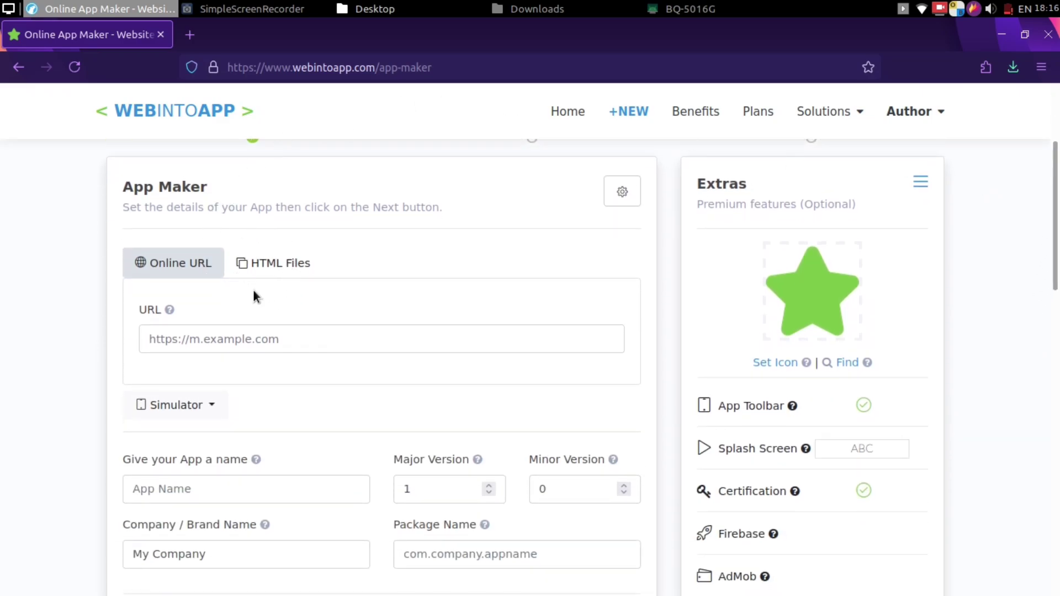
{"action": "left_click", "coordinate": [267, 273]}
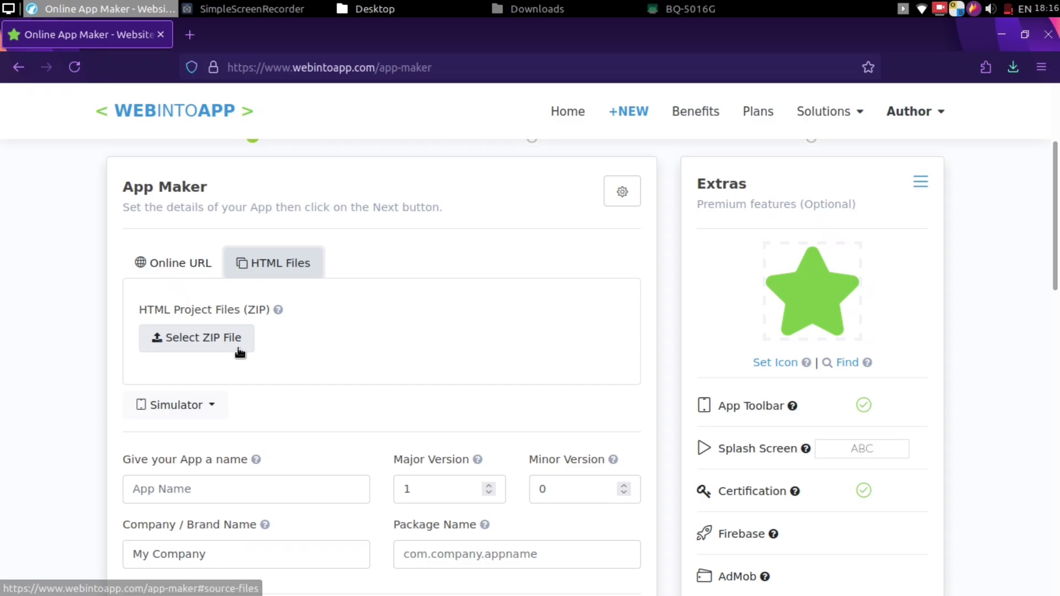
{"action": "left_click", "coordinate": [214, 347]}
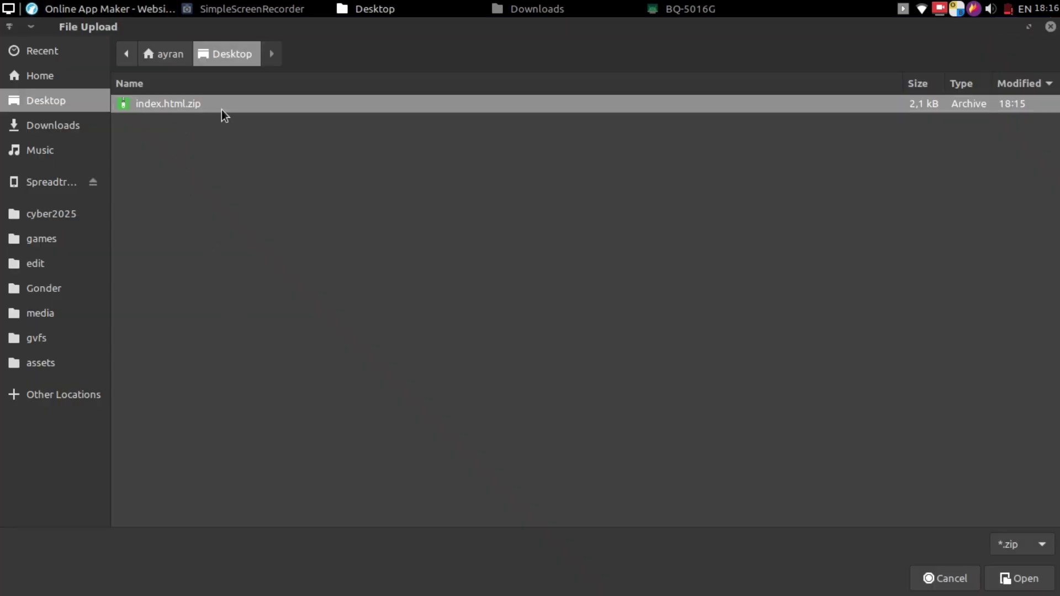
{"action": "double_click", "coordinate": [220, 109]}
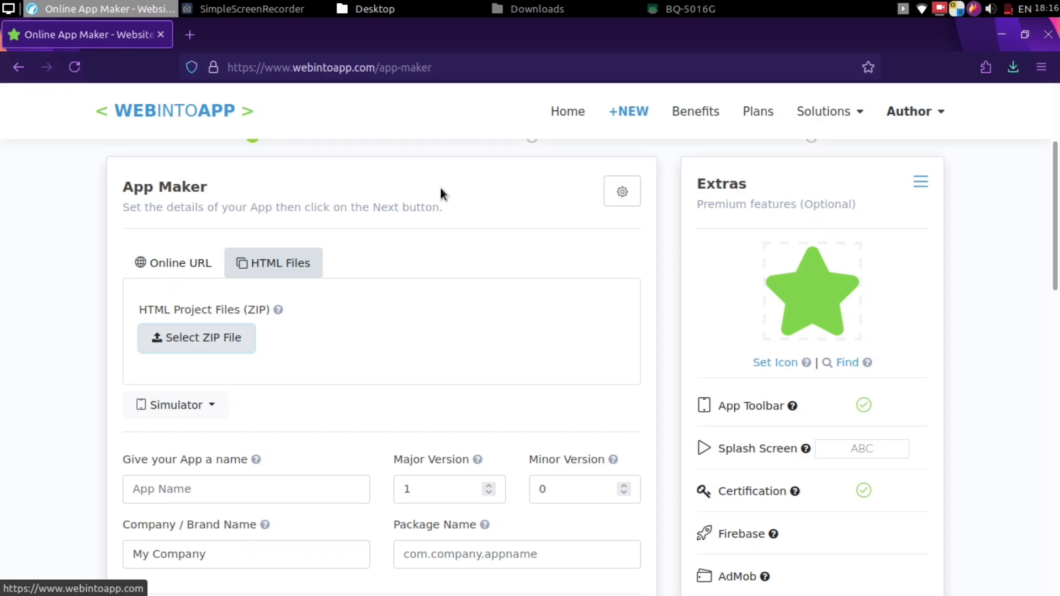
Name the app 'basic html'.
{"action": "scroll", "coordinate": [1057, 223], "scroll_direction": "down", "scroll_amount": 3}
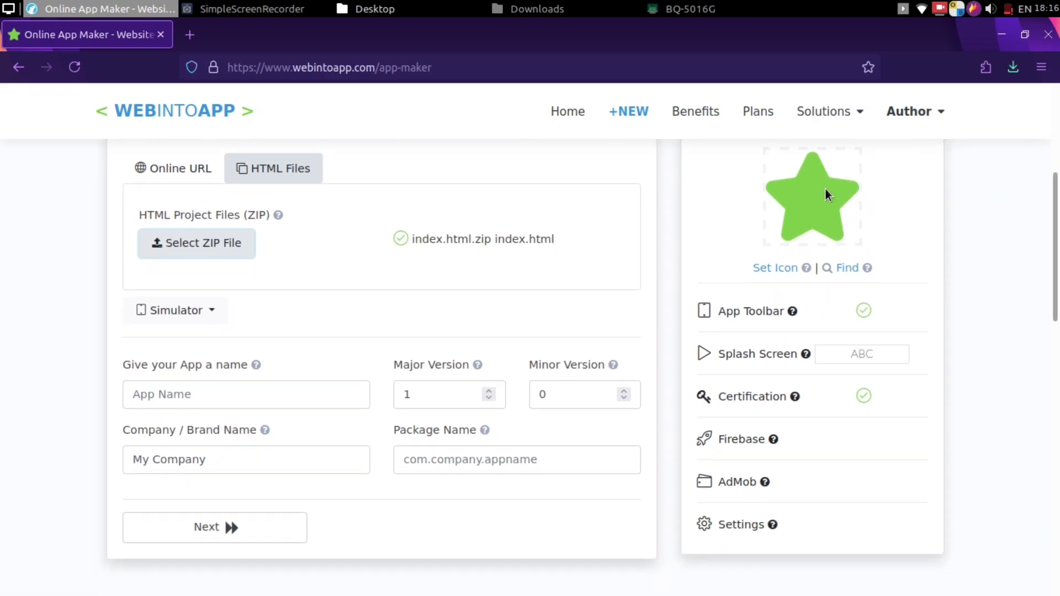
{"action": "left_click", "coordinate": [211, 312]}
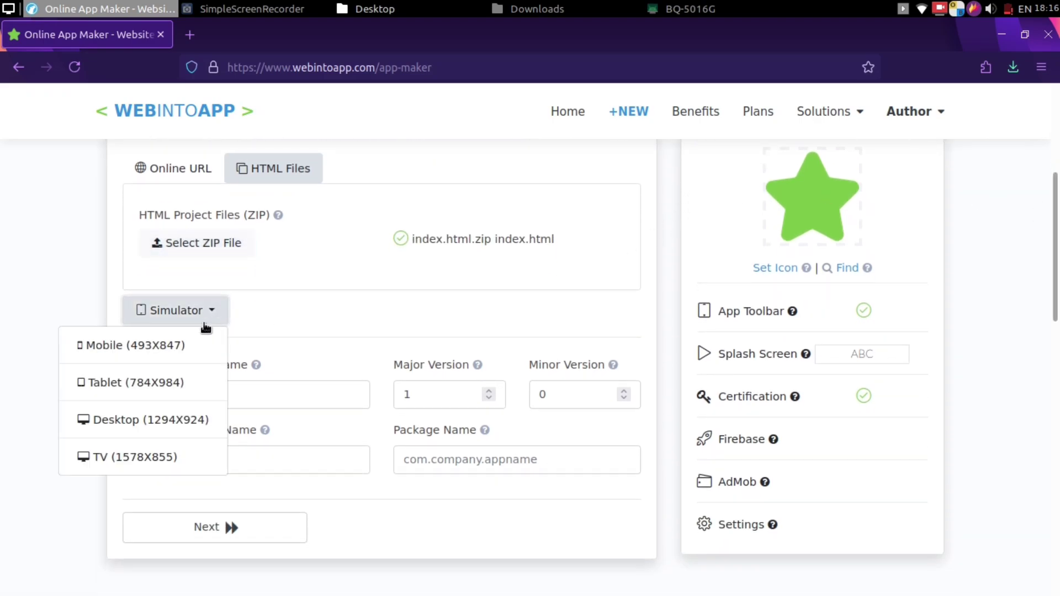
{"action": "left_click", "coordinate": [275, 342]}
{"action": "left_click", "coordinate": [234, 391]}
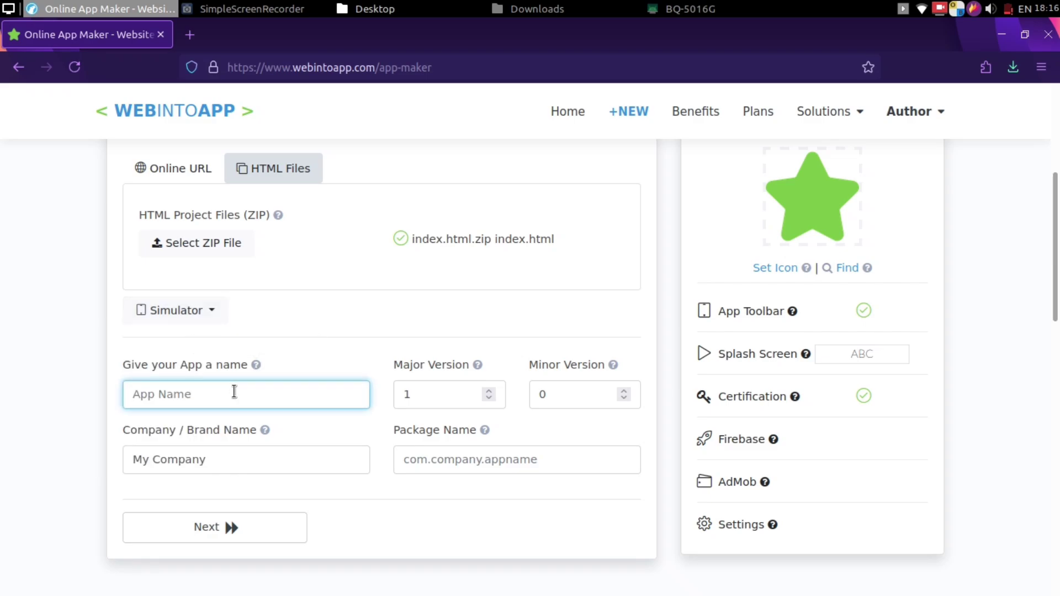
{"action": "type", "text": "basic ht"}
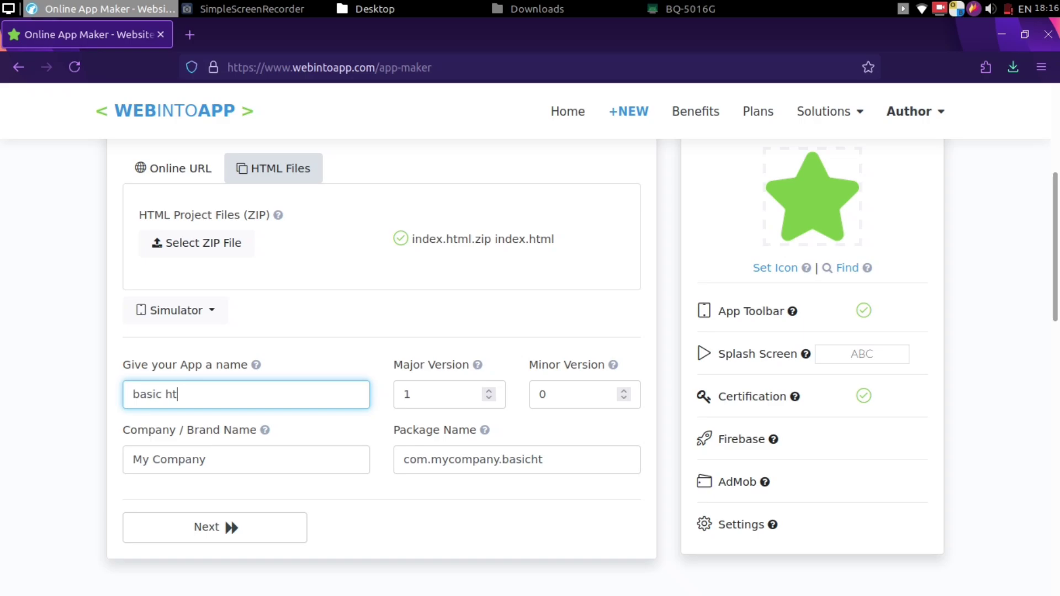
{"action": "type", "text": "ml"}
Replace the company name and change the package name to end in 'pro'.
{"action": "triple_click", "coordinate": [240, 462]}
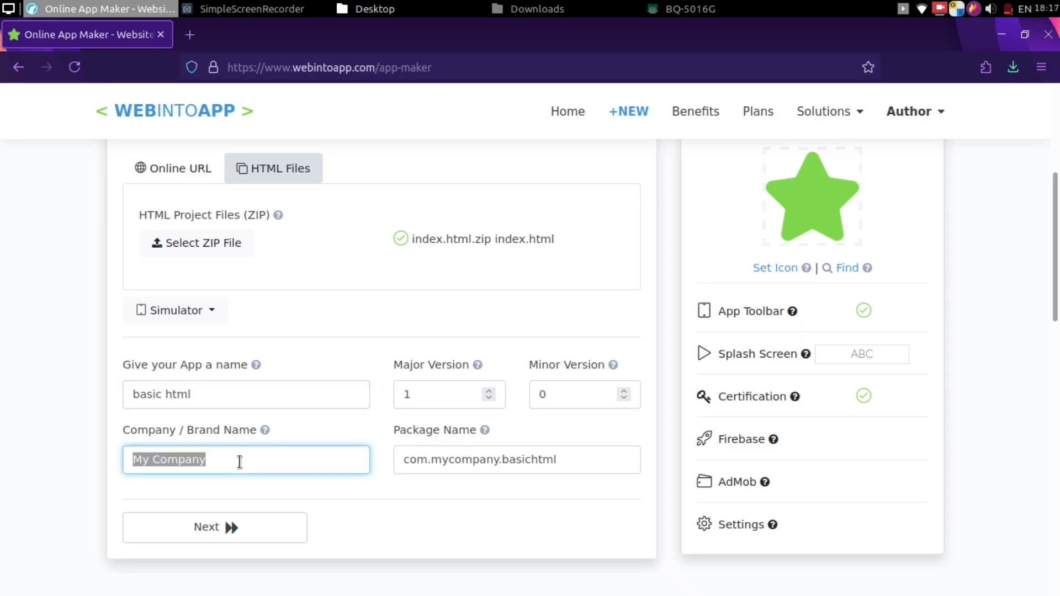
{"action": "type", "text": "acrack"}
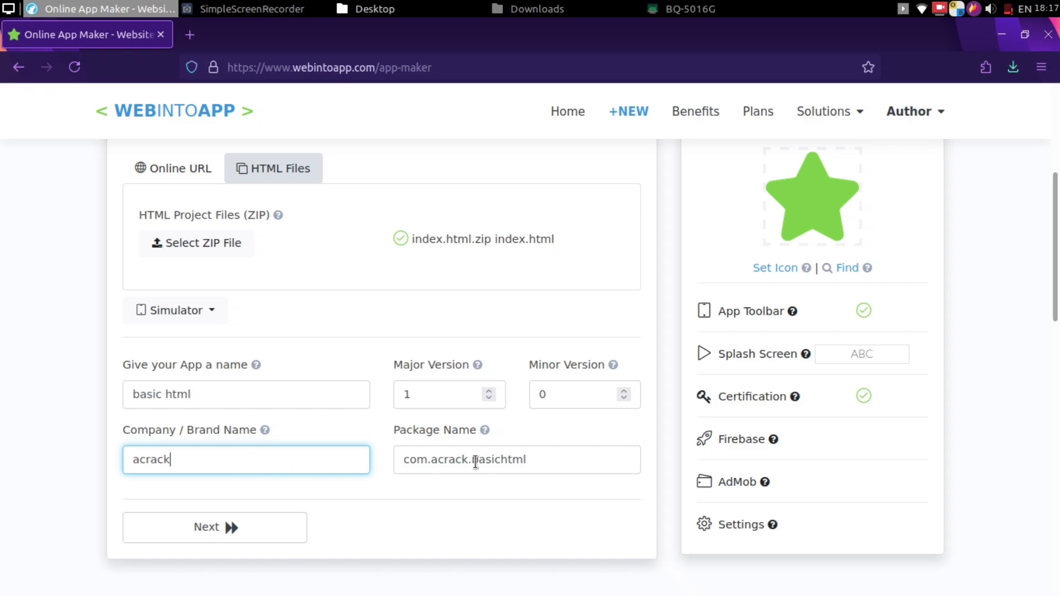
{"action": "left_click", "coordinate": [456, 462]}
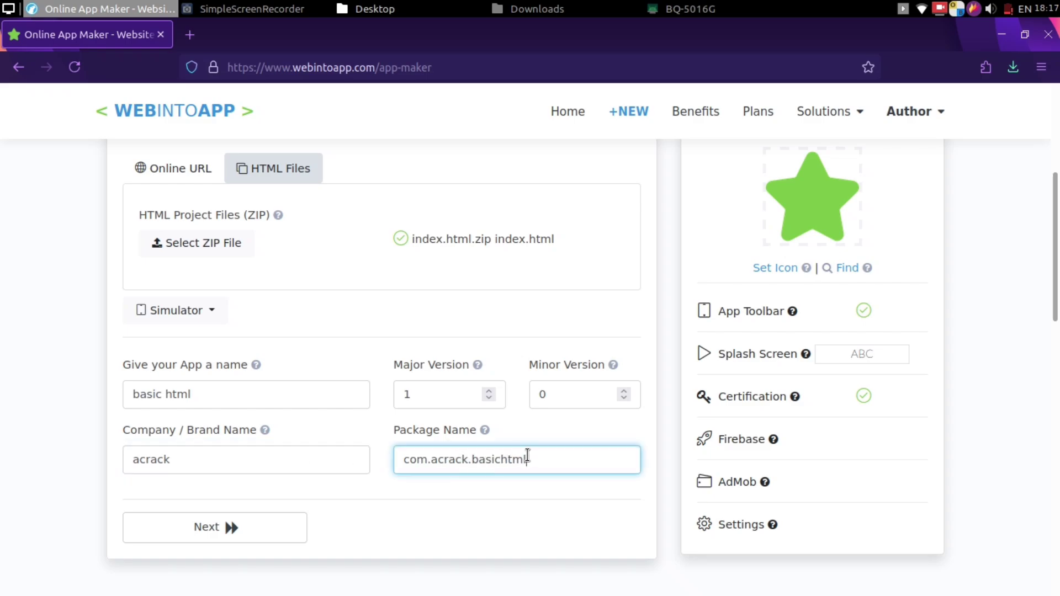
{"action": "left_click_drag", "start_coordinate": [527, 458], "coordinate": [475, 457]}
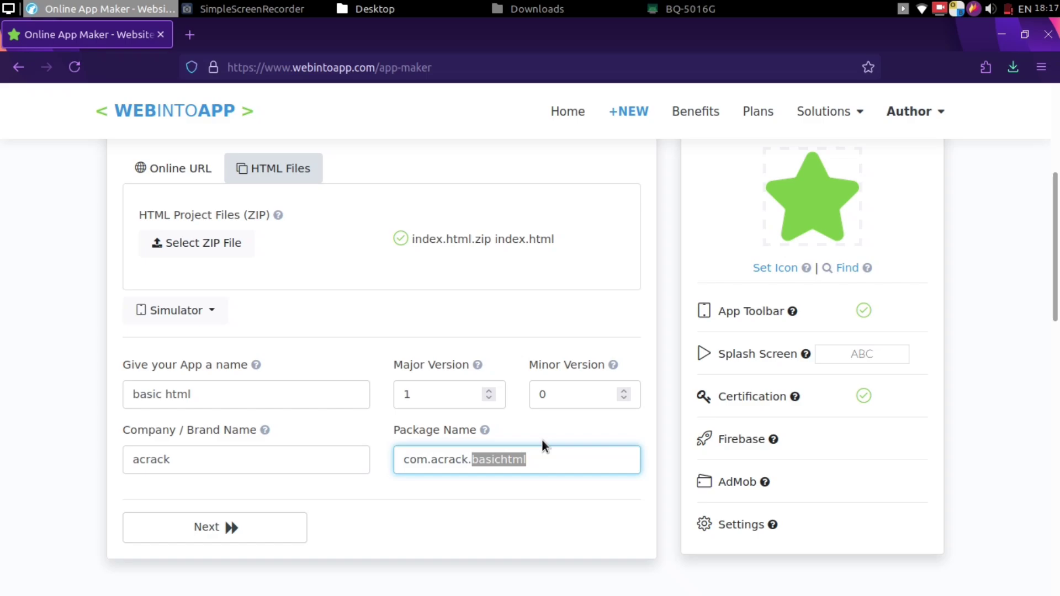
{"action": "type", "text": "proje"}
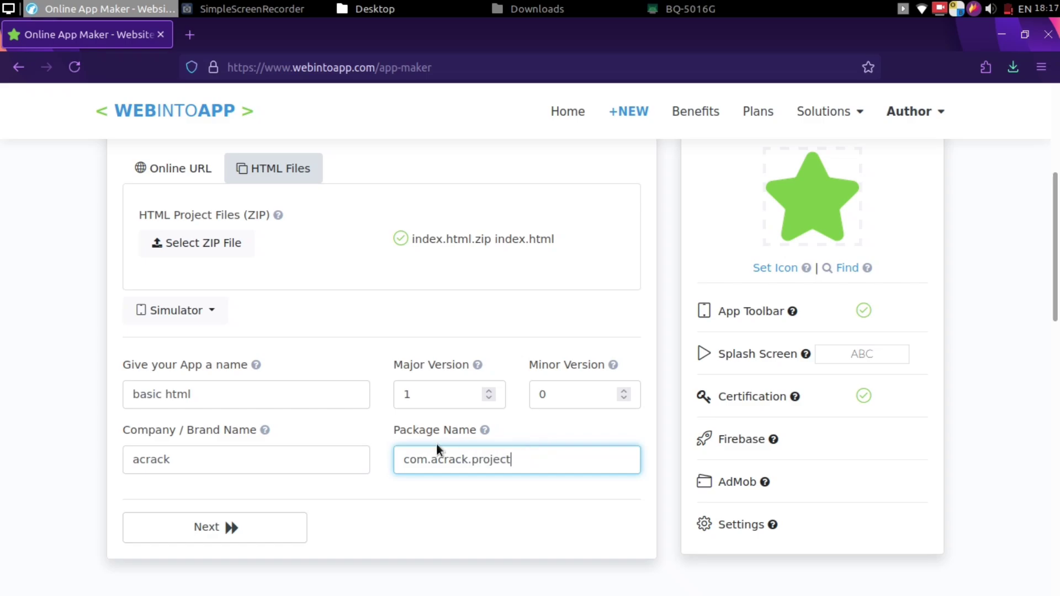
Set the app version to Major 3, Minor 5.
{"action": "left_click_drag", "start_coordinate": [432, 395], "coordinate": [389, 396]}
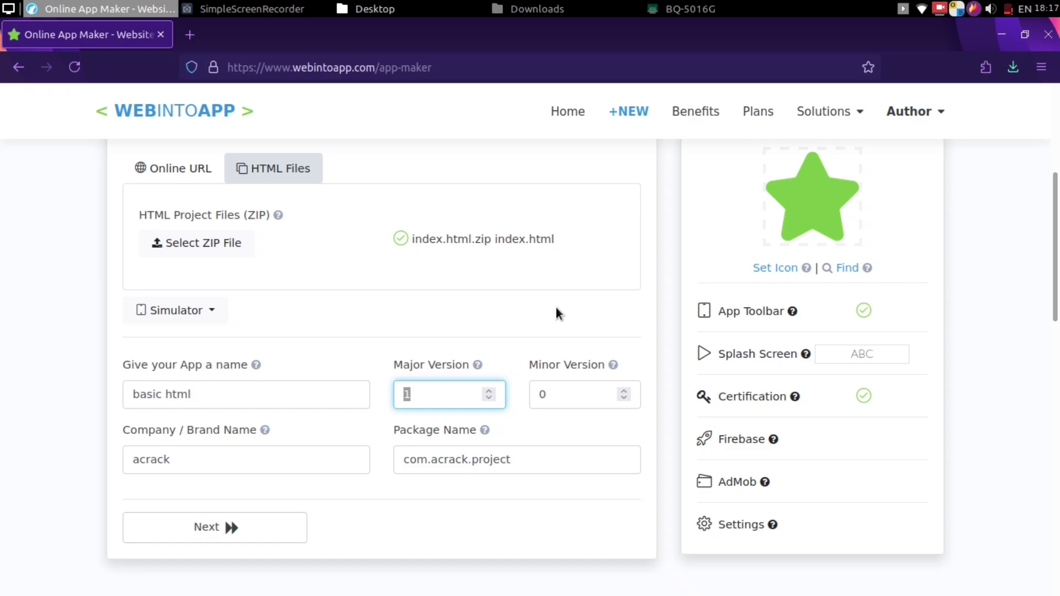
{"action": "type", "text": "3"}
{"action": "left_click", "coordinate": [546, 385]}
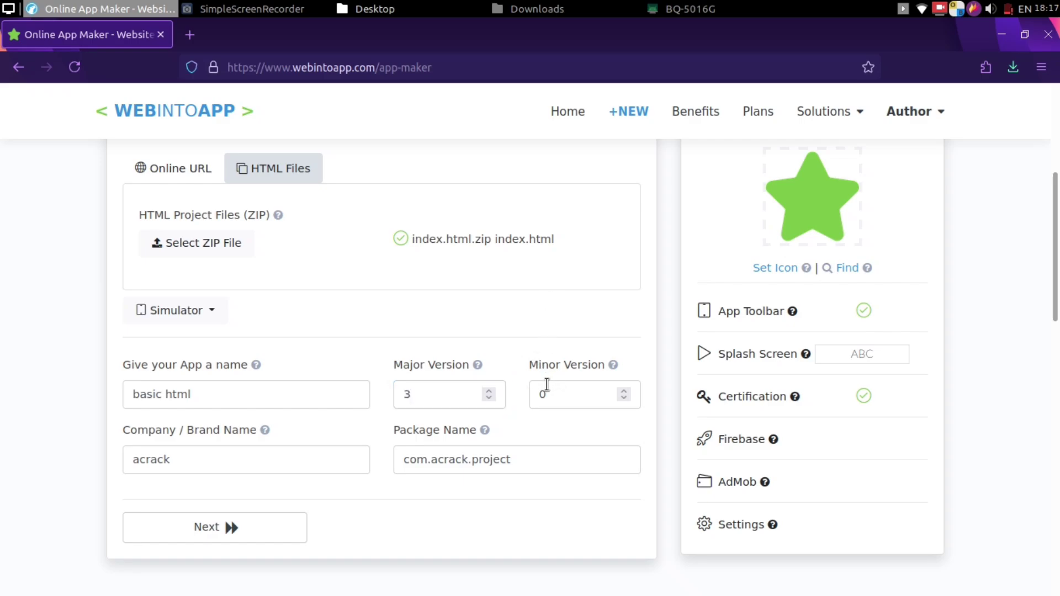
{"action": "left_click_drag", "start_coordinate": [544, 385], "coordinate": [527, 395]}
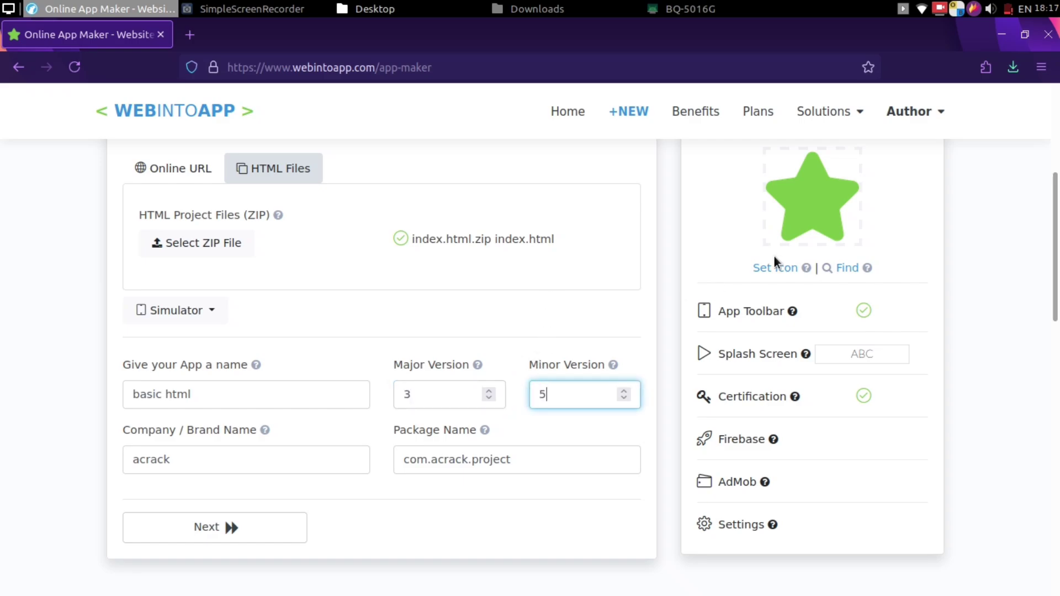
{"action": "type", "text": "5"}
{"action": "left_click", "coordinate": [655, 312]}
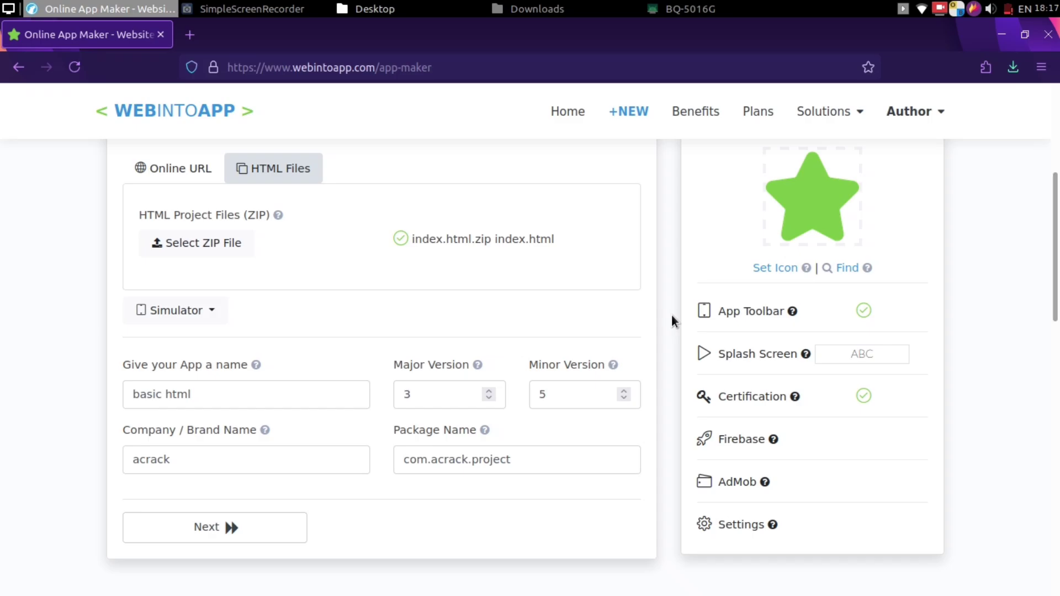
Set the app icon to ic_launcher-web.png, the green Android robot.
{"action": "scroll", "coordinate": [712, 320], "scroll_direction": "up", "scroll_amount": 2}
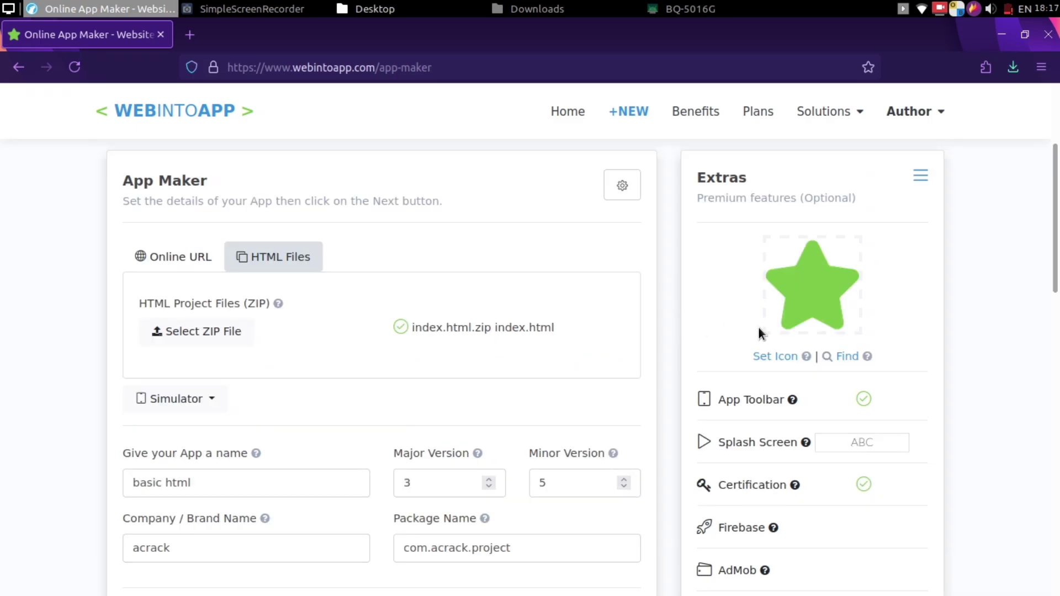
{"action": "left_click", "coordinate": [797, 358]}
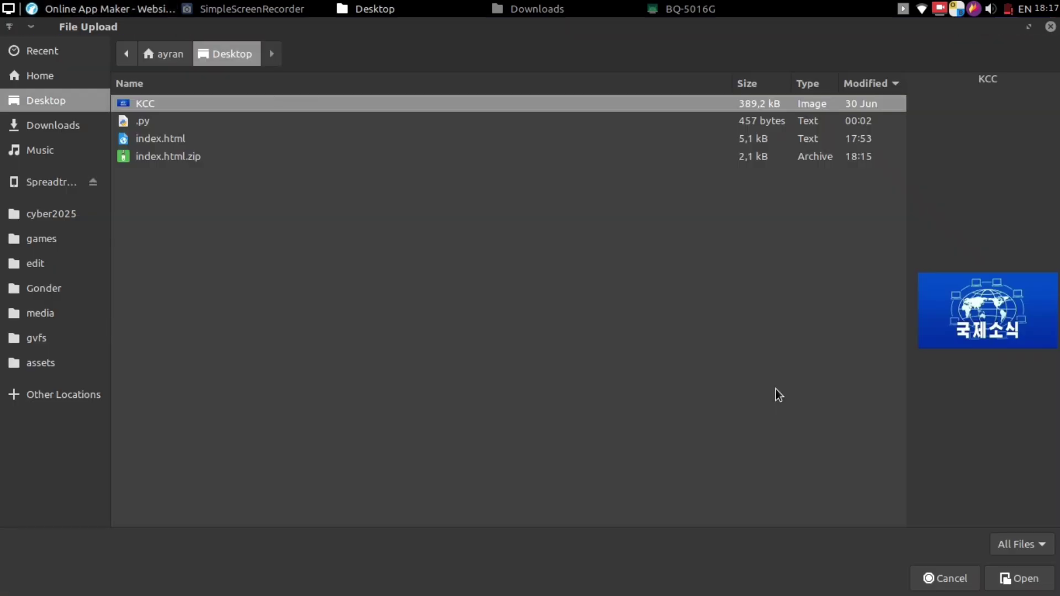
{"action": "type", "text": "ic"}
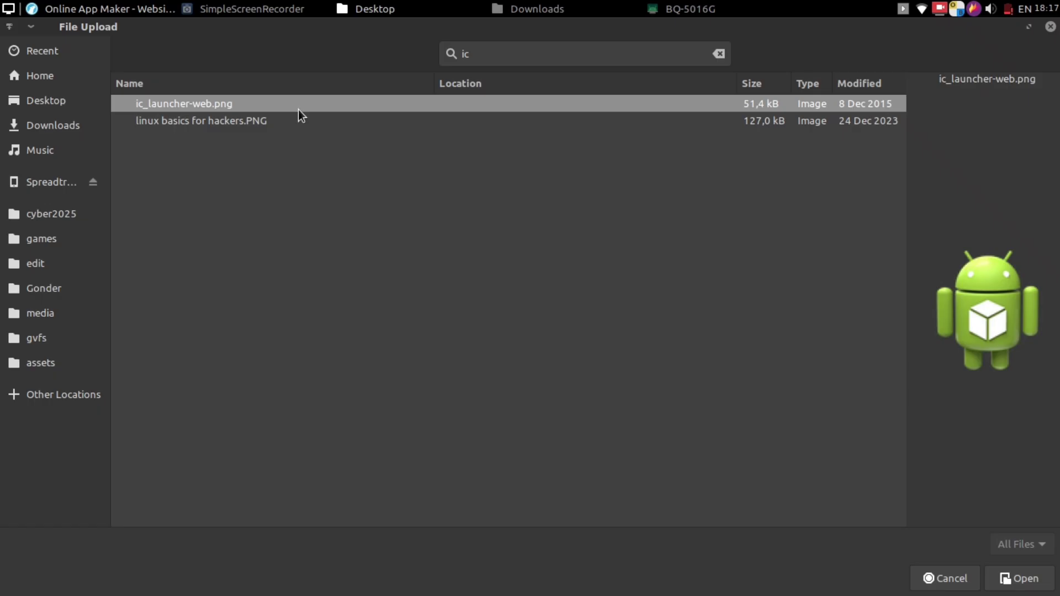
{"action": "key", "text": "Return"}
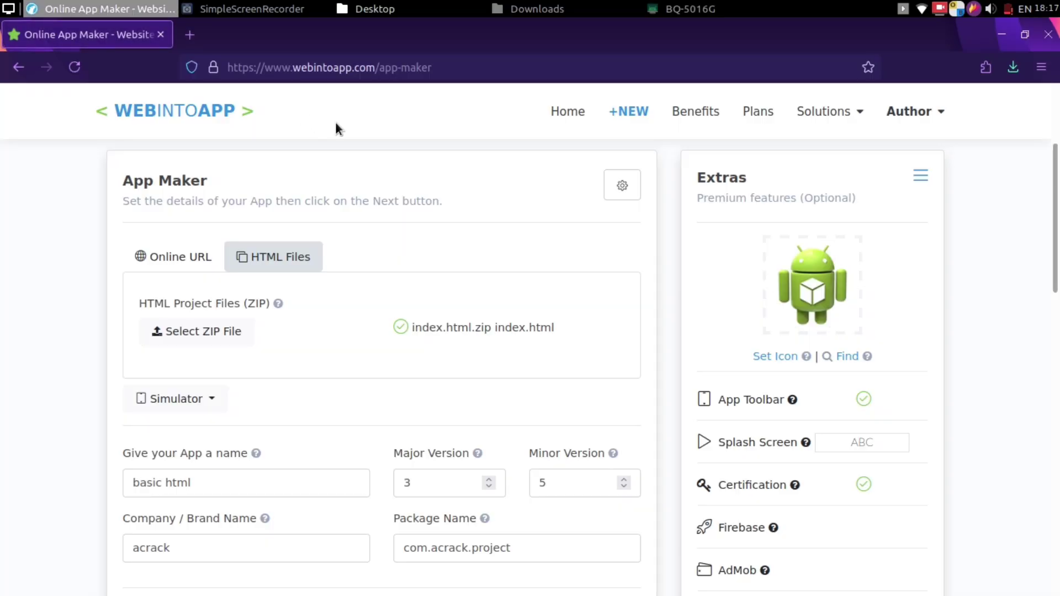
{"action": "left_click", "coordinate": [841, 400]}
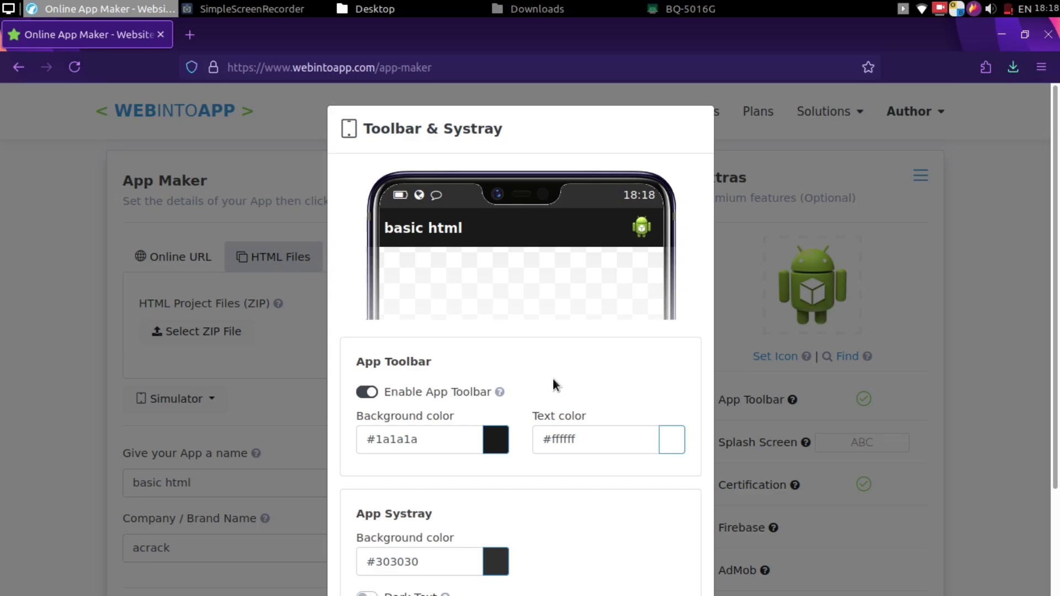
Give the toolbar a dark blue #2a337f background and dark red #682323 title text.
{"action": "left_click", "coordinate": [502, 454]}
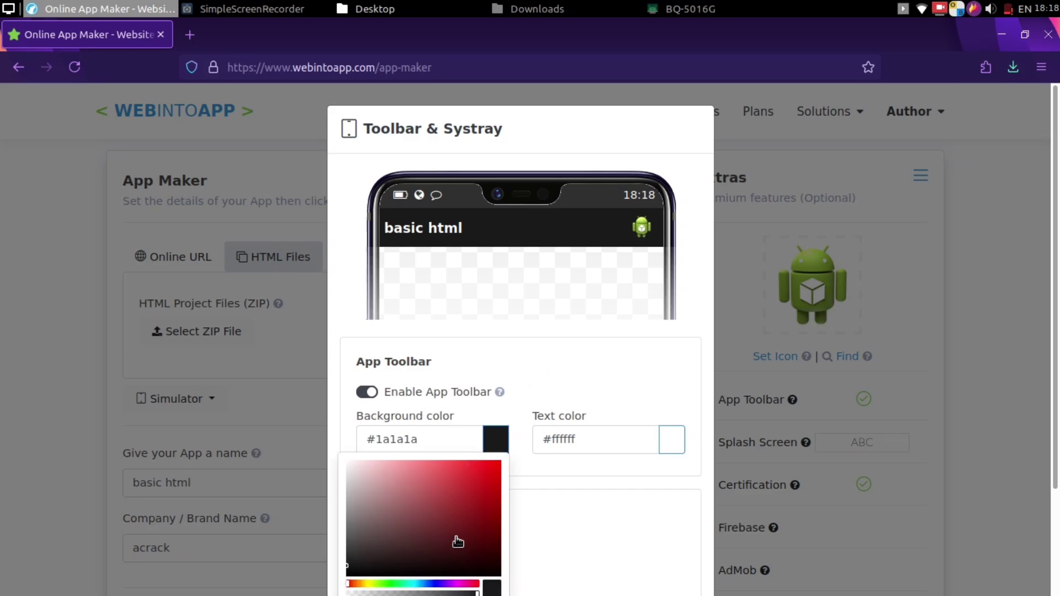
{"action": "scroll", "coordinate": [447, 530], "scroll_direction": "down", "scroll_amount": 2}
{"action": "left_click", "coordinate": [432, 501]}
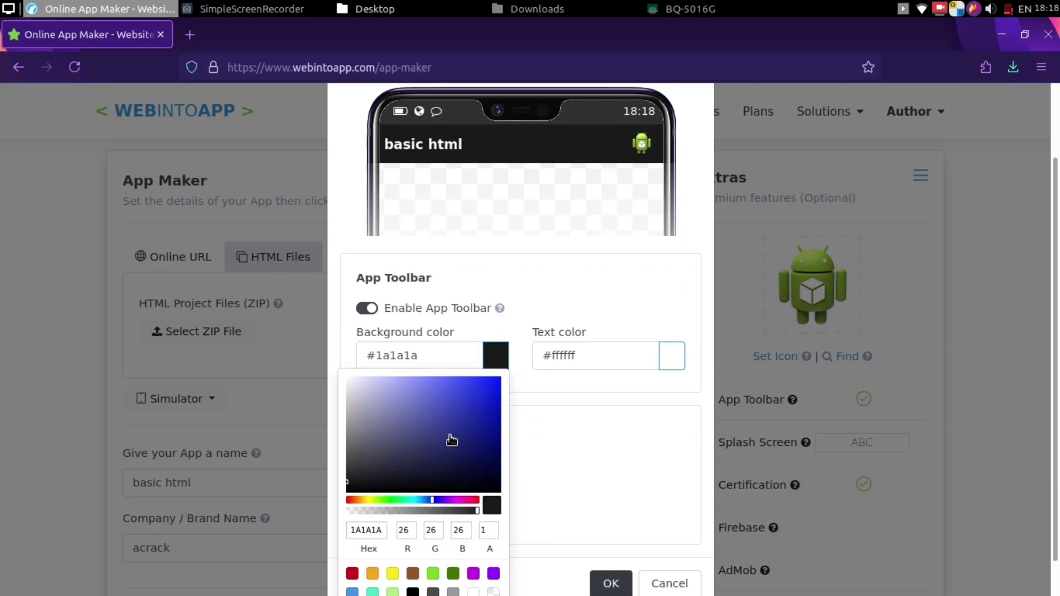
{"action": "left_click", "coordinate": [450, 436]}
{"action": "left_click", "coordinate": [638, 382]}
{"action": "left_click", "coordinate": [671, 356]}
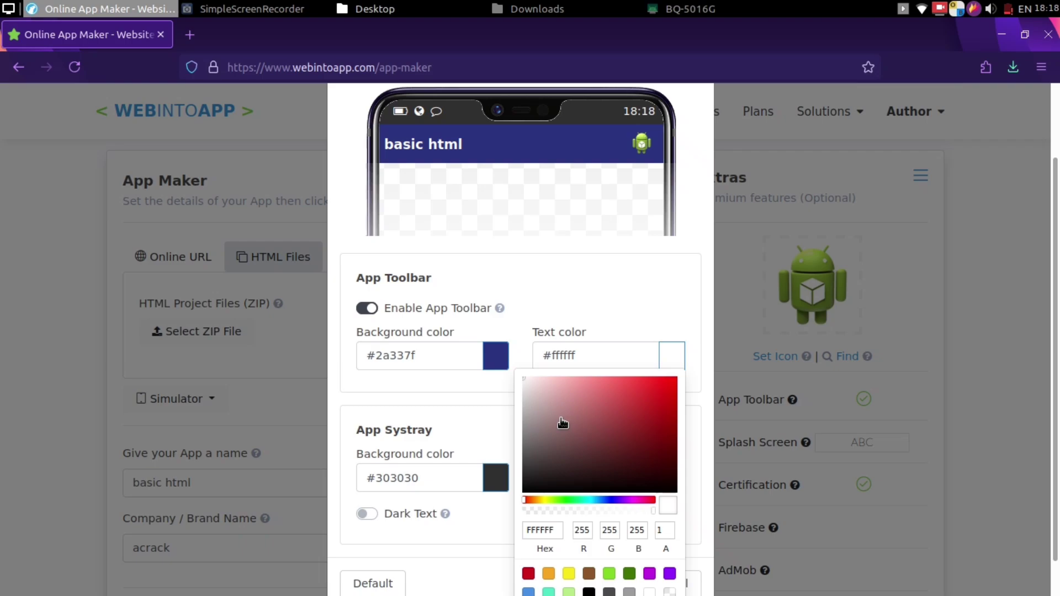
{"action": "left_click", "coordinate": [626, 447]}
{"action": "left_click", "coordinate": [579, 269]}
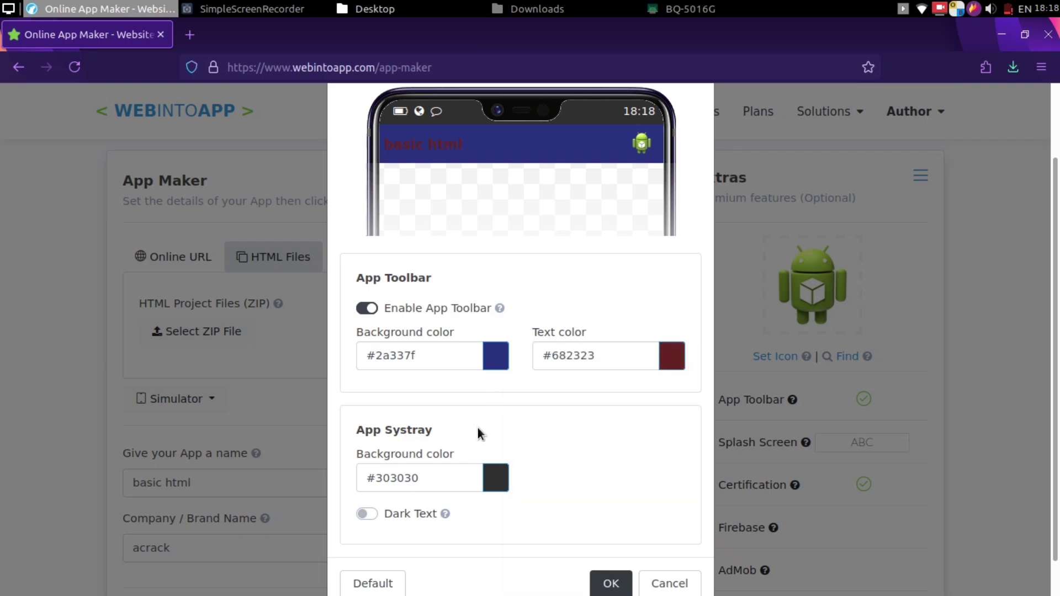
Make the systray red #c52a2a with dark text and save the toolbar settings.
{"action": "left_click", "coordinate": [372, 515]}
{"action": "left_click", "coordinate": [496, 491]}
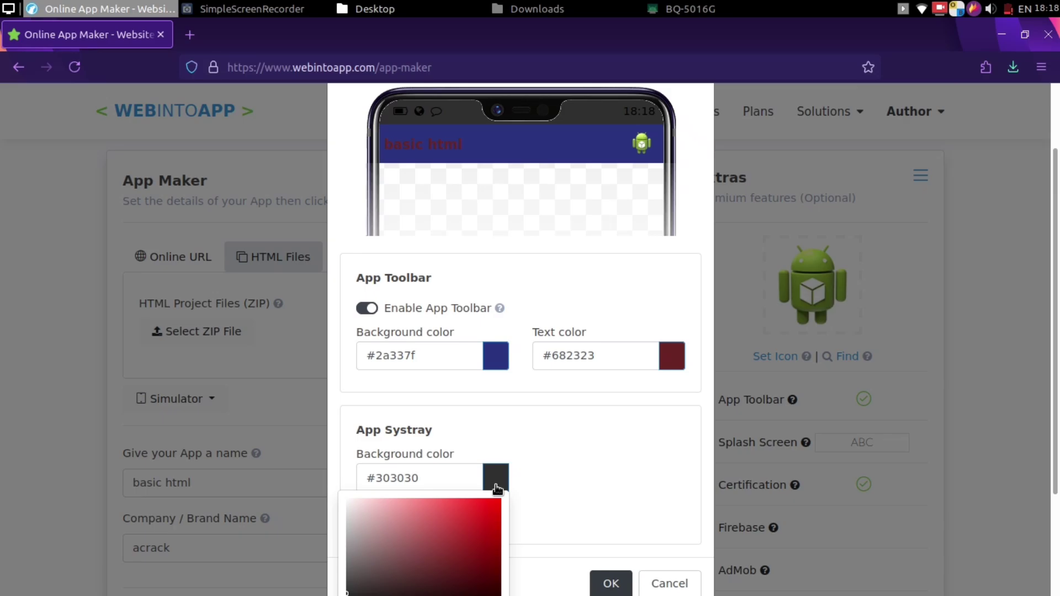
{"action": "left_click", "coordinate": [469, 527]}
{"action": "left_click", "coordinate": [578, 467]}
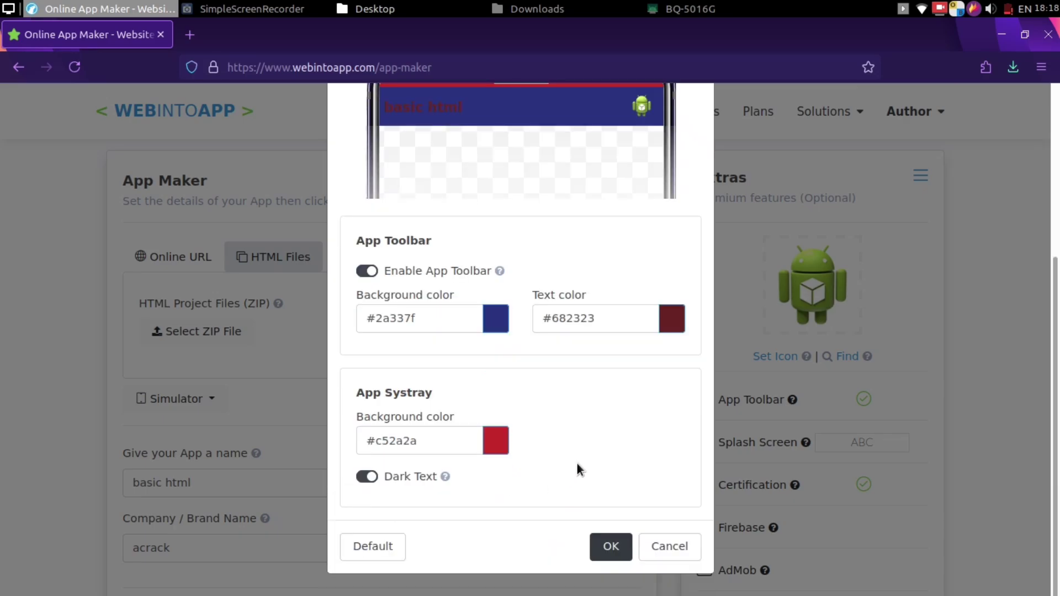
{"action": "left_click", "coordinate": [611, 550]}
{"action": "scroll", "coordinate": [676, 506], "scroll_direction": "down", "scroll_amount": 2}
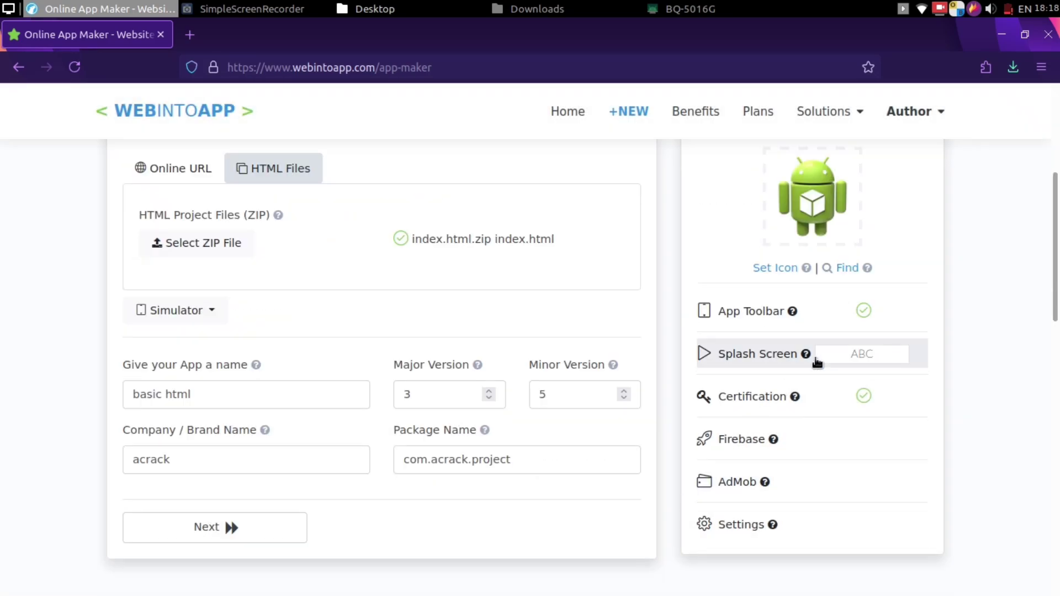
Set the splash screen font colour to #af1111 and background to #331313.
{"action": "left_click", "coordinate": [834, 360]}
{"action": "left_click", "coordinate": [349, 260]}
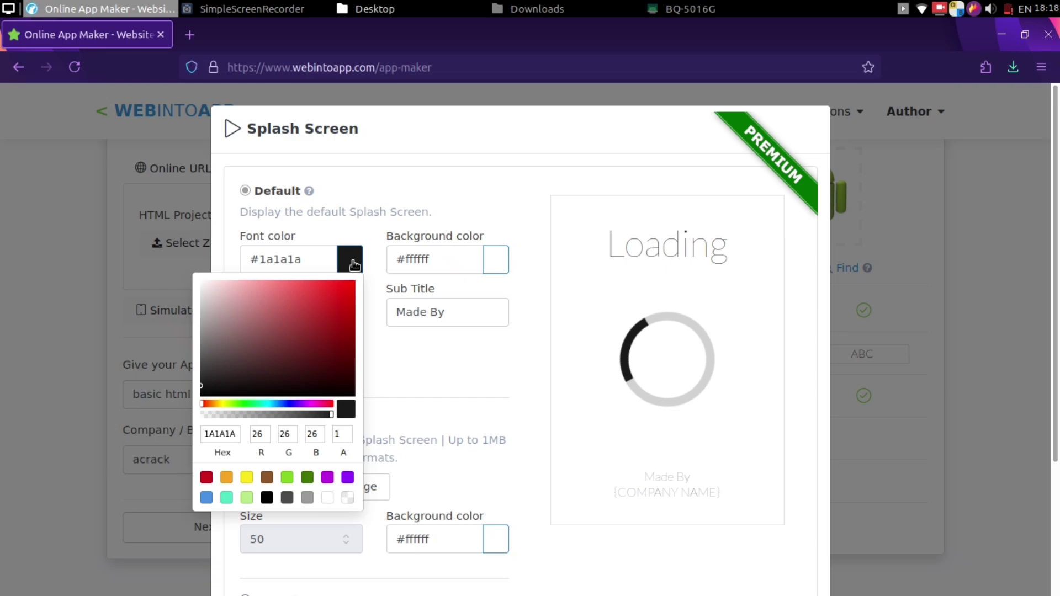
{"action": "left_click", "coordinate": [339, 315]}
{"action": "left_click", "coordinate": [495, 259]}
{"action": "left_click", "coordinate": [444, 374]}
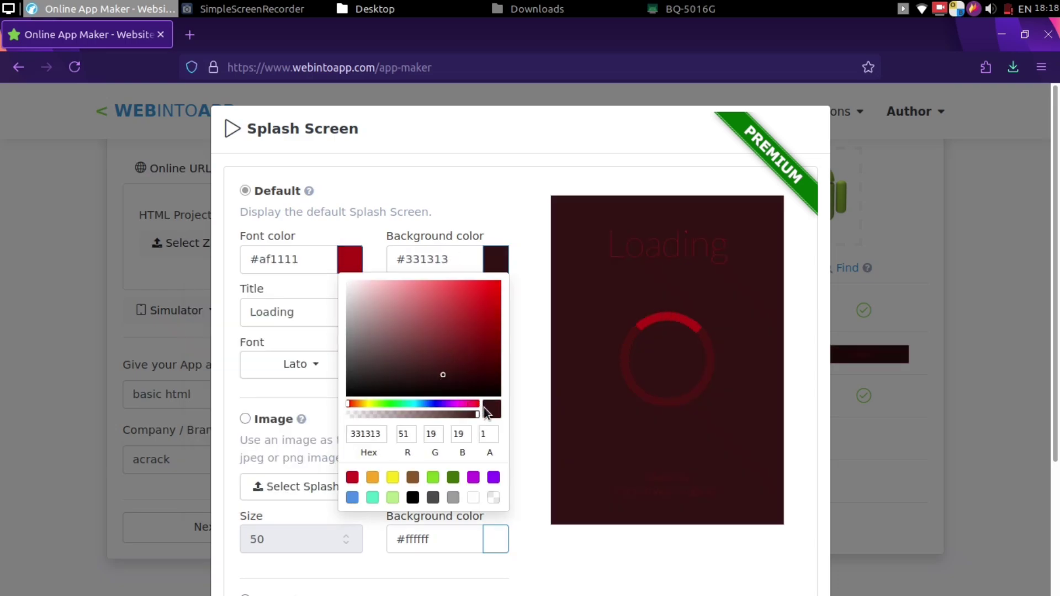
{"action": "left_click", "coordinate": [298, 321]}
Title the splash 'hello' with subtitle 'website' in Courier, and save it.
{"action": "left_click_drag", "start_coordinate": [296, 313], "coordinate": [232, 309]}
{"action": "type", "text": "hello"}
{"action": "key", "text": "Tab"}
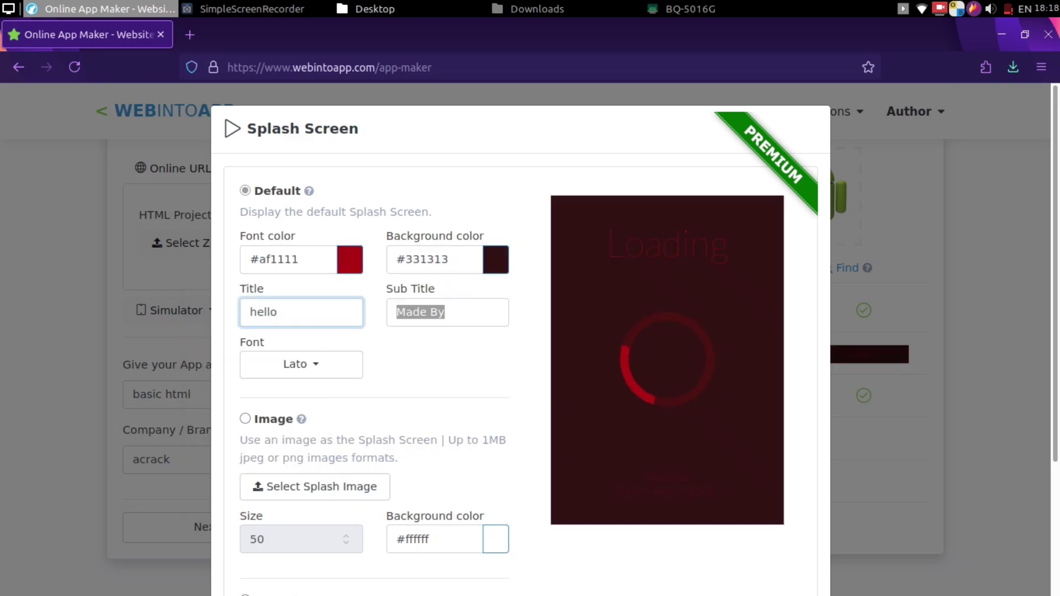
{"action": "type", "text": "website"}
{"action": "left_click", "coordinate": [320, 371]}
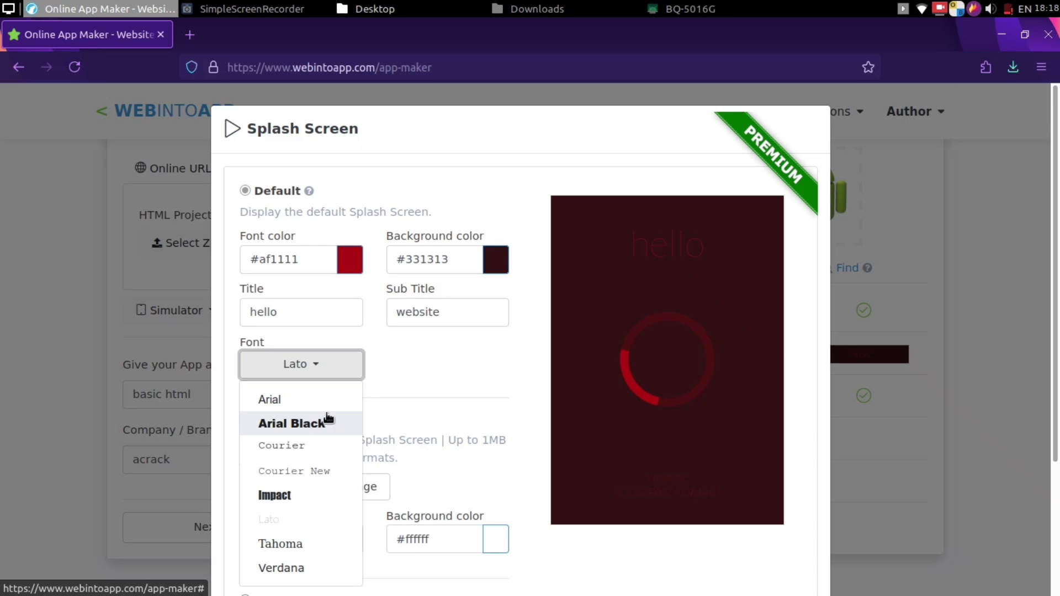
{"action": "left_click", "coordinate": [320, 448]}
{"action": "scroll", "coordinate": [453, 436], "scroll_direction": "down", "scroll_amount": 2}
{"action": "scroll", "coordinate": [451, 461], "scroll_direction": "up", "scroll_amount": 2}
{"action": "scroll", "coordinate": [363, 461], "scroll_direction": "down", "scroll_amount": 1}
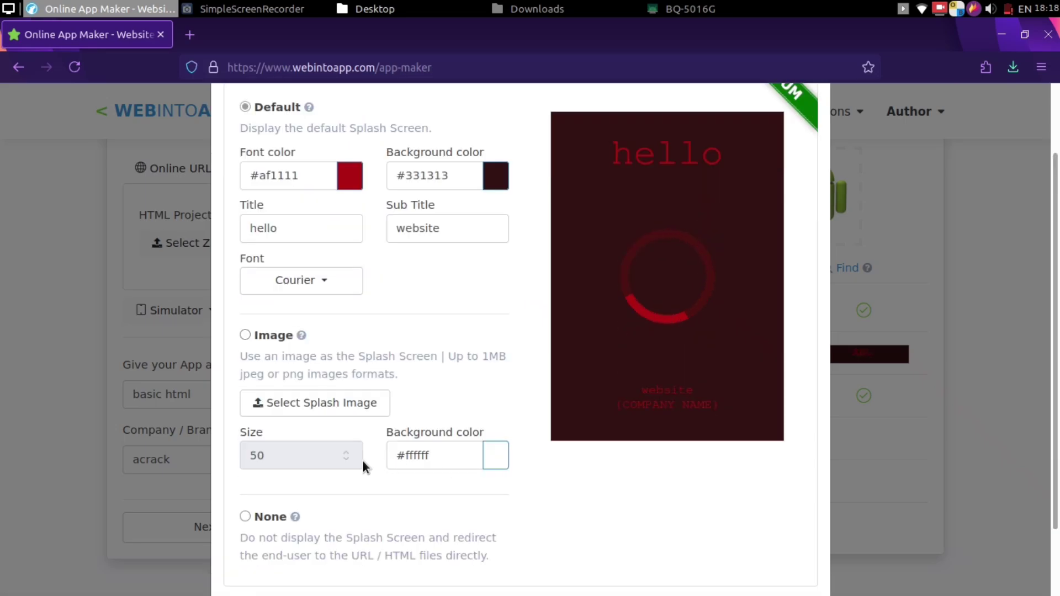
{"action": "scroll", "coordinate": [680, 516], "scroll_direction": "down", "scroll_amount": 2}
{"action": "left_click", "coordinate": [728, 547]}
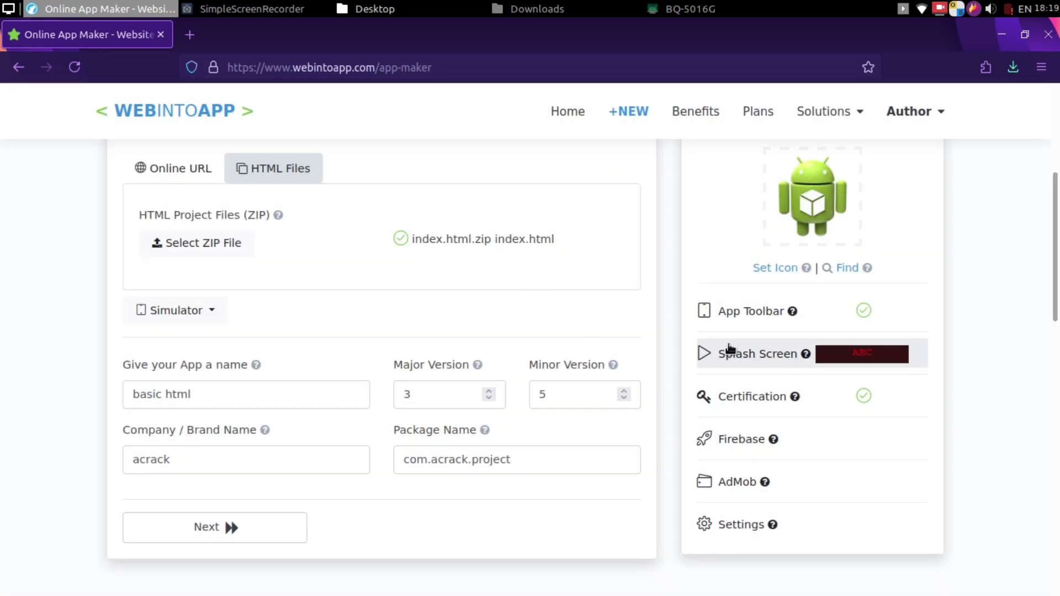
{"action": "left_click", "coordinate": [829, 405]}
{"action": "scroll", "coordinate": [830, 402], "scroll_direction": "down", "scroll_amount": 2}
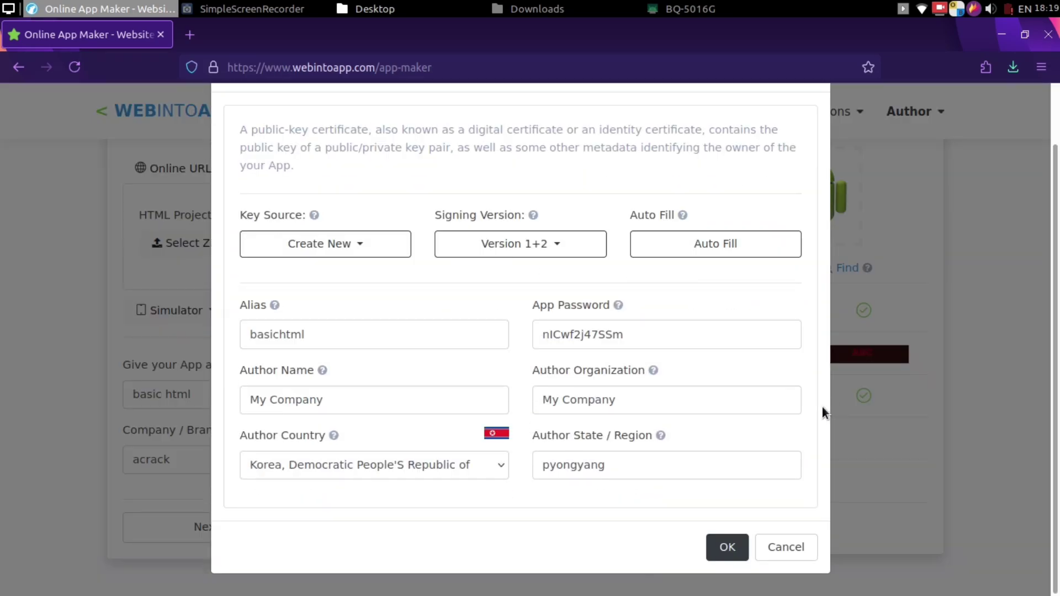
{"action": "left_click", "coordinate": [728, 549]}
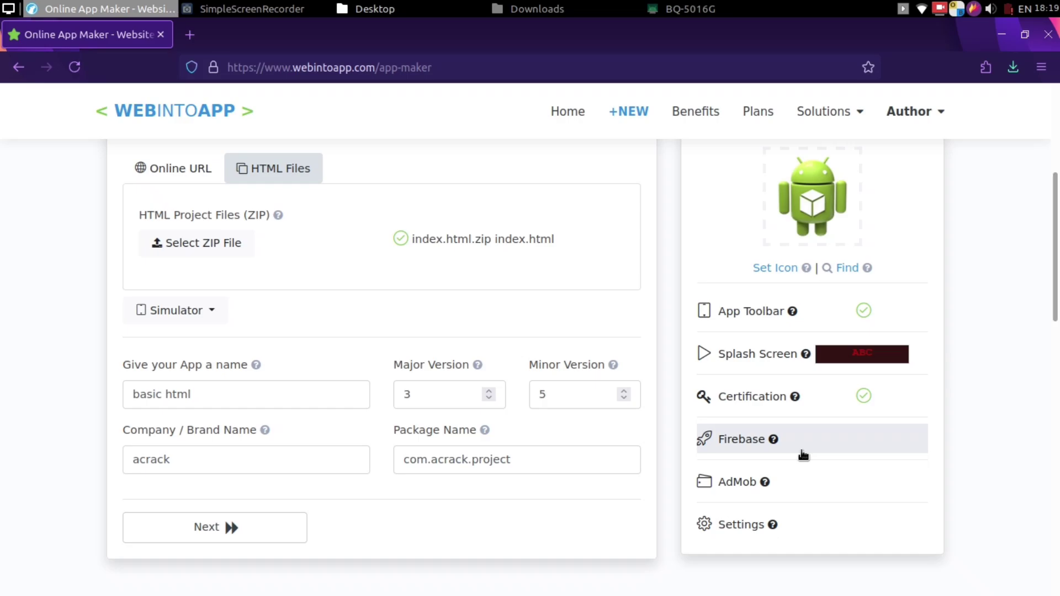
{"action": "left_click", "coordinate": [803, 454]}
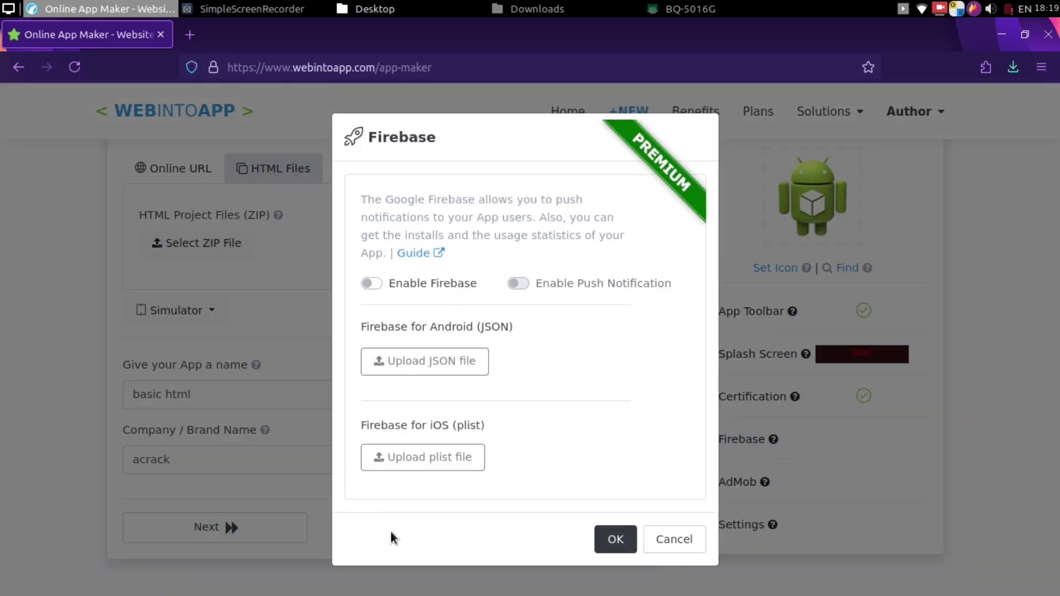
{"action": "left_click", "coordinate": [618, 546]}
{"action": "left_click", "coordinate": [852, 498]}
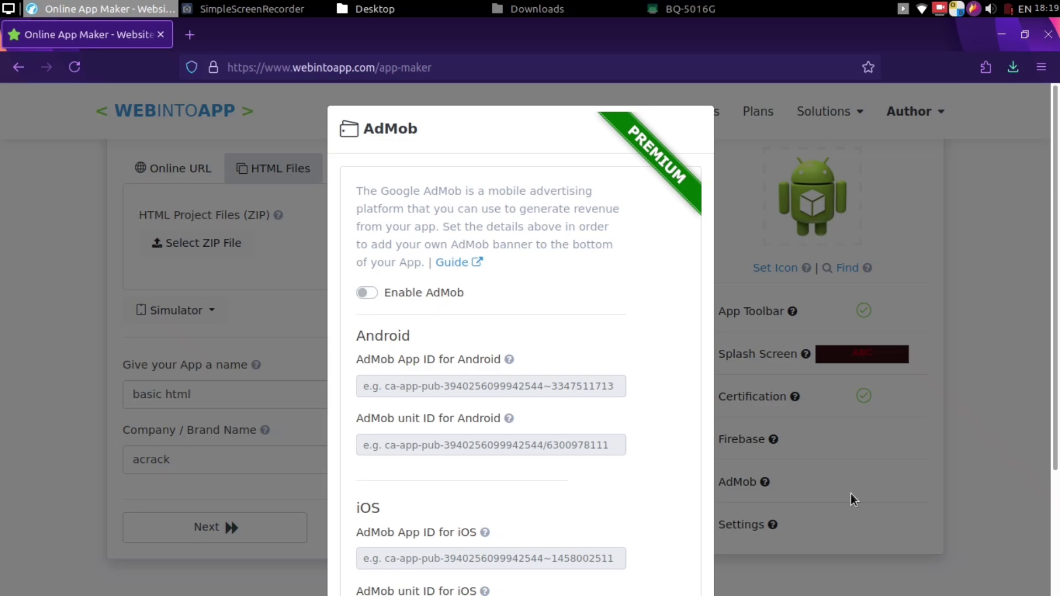
{"action": "scroll", "coordinate": [852, 498], "scroll_direction": "down", "scroll_amount": 3}
{"action": "left_click", "coordinate": [608, 547]}
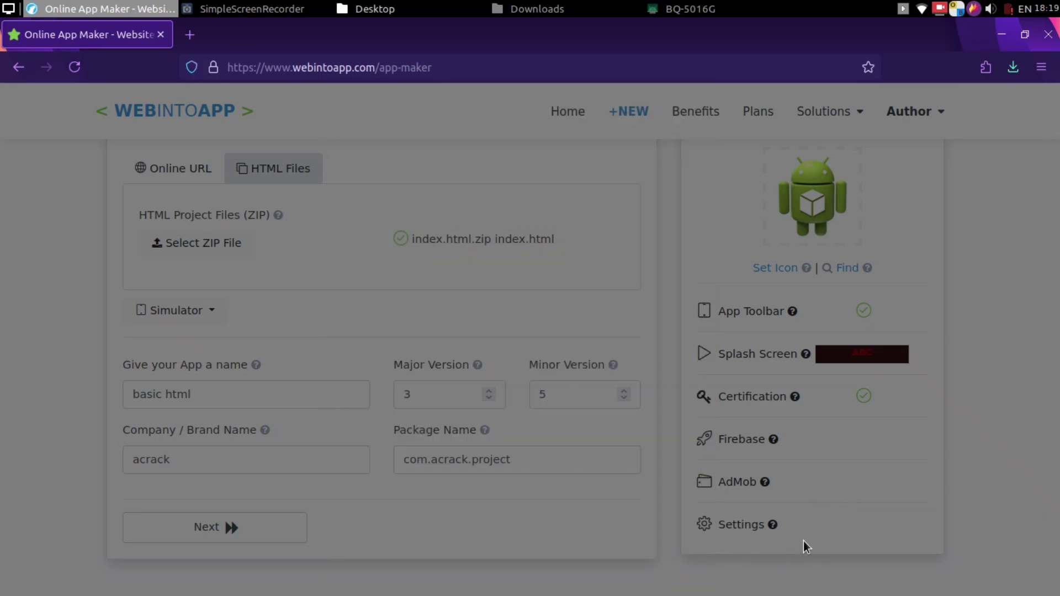
Turn on Enable Zoom Control and Clear Cache On Exit, keep Internet permission, and save the app settings.
{"action": "left_click", "coordinate": [810, 532]}
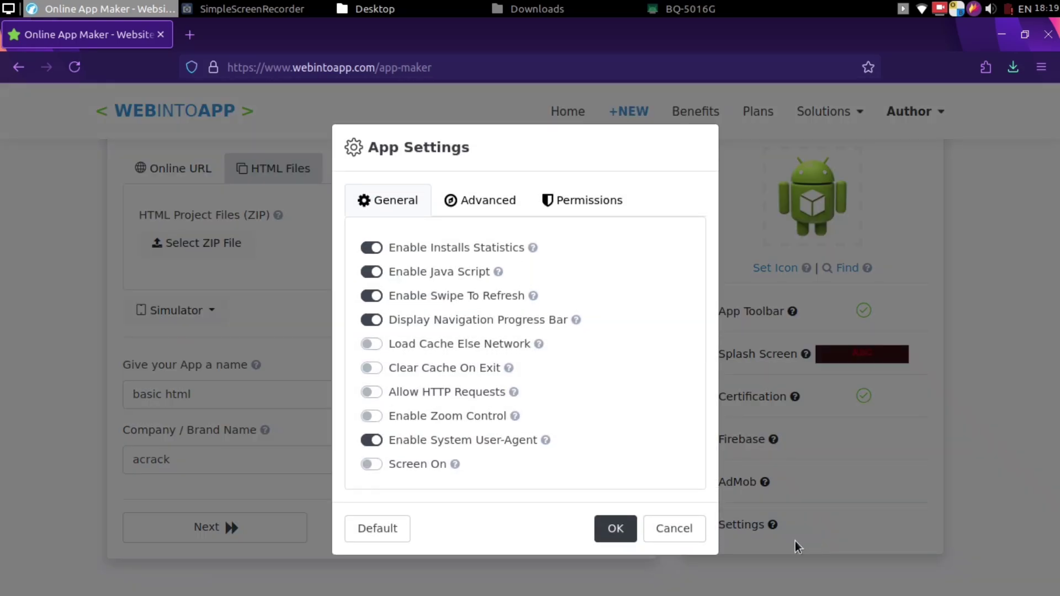
{"action": "left_click", "coordinate": [369, 417]}
{"action": "left_click", "coordinate": [457, 366]}
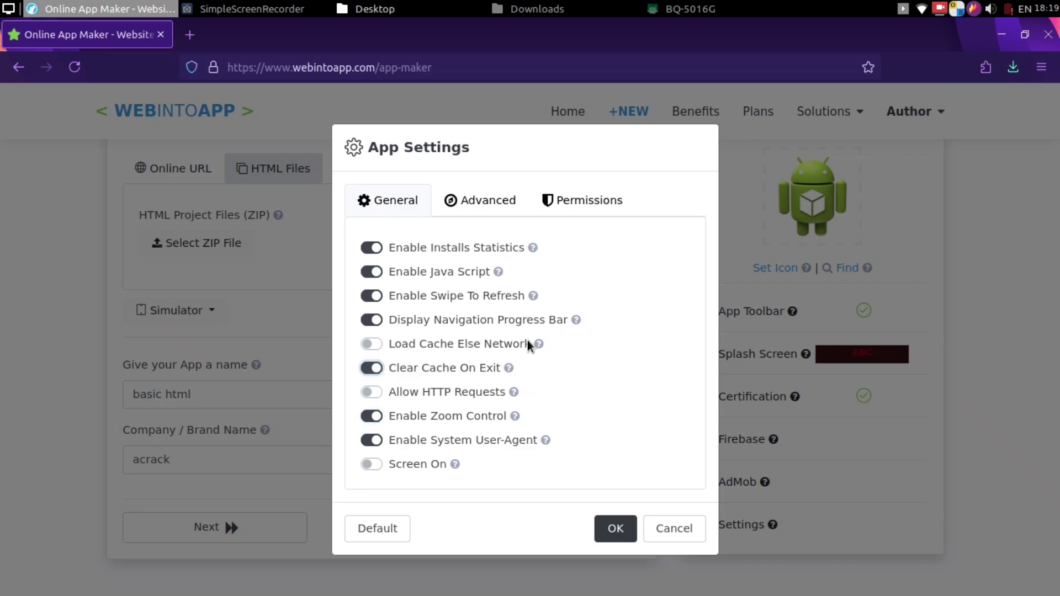
{"action": "mouse_move", "coordinate": [538, 344]}
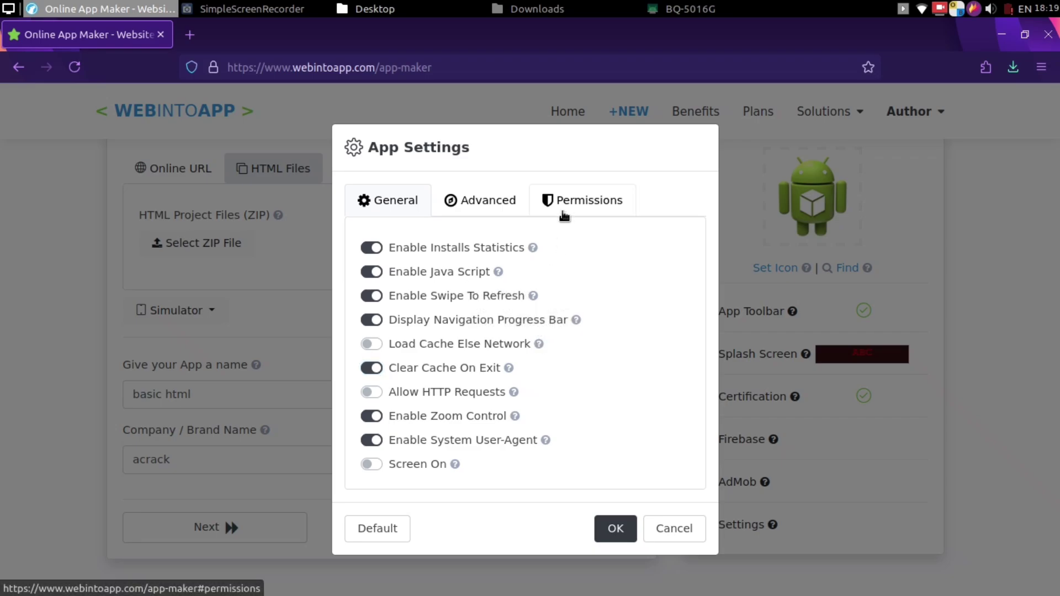
{"action": "left_click", "coordinate": [563, 213]}
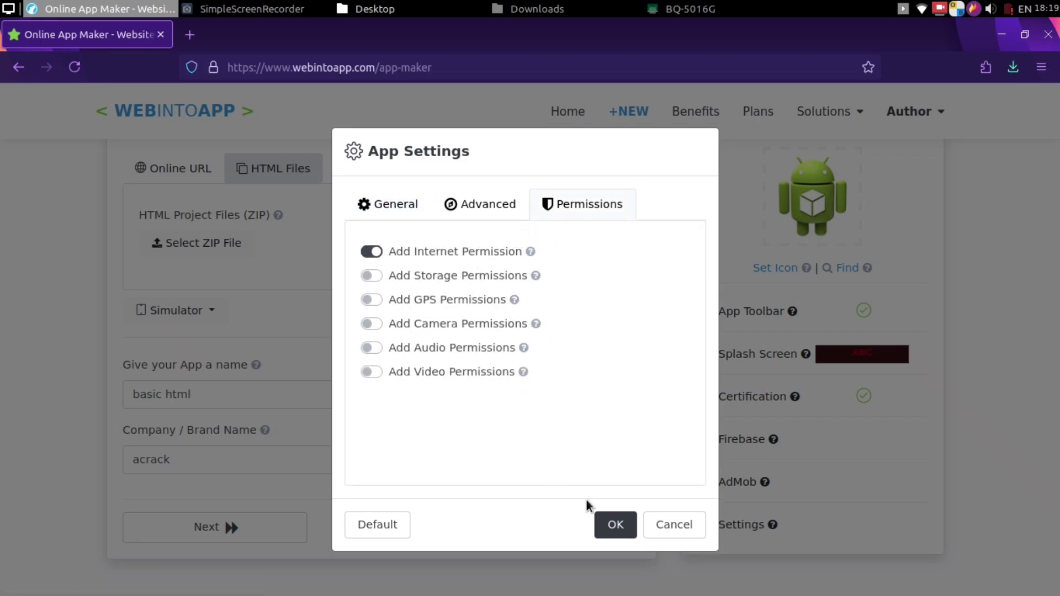
{"action": "left_click", "coordinate": [607, 523]}
{"action": "scroll", "coordinate": [606, 522], "scroll_direction": "down", "scroll_amount": 3}
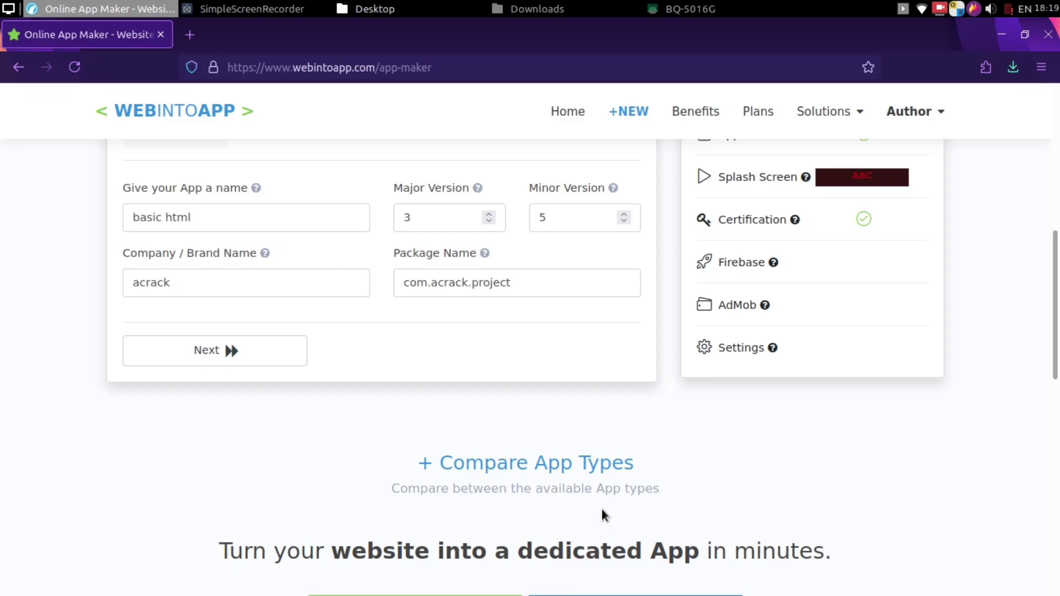
Build the free app and choose Download All Files (ZIP) from the Download options.
{"action": "left_click", "coordinate": [190, 339]}
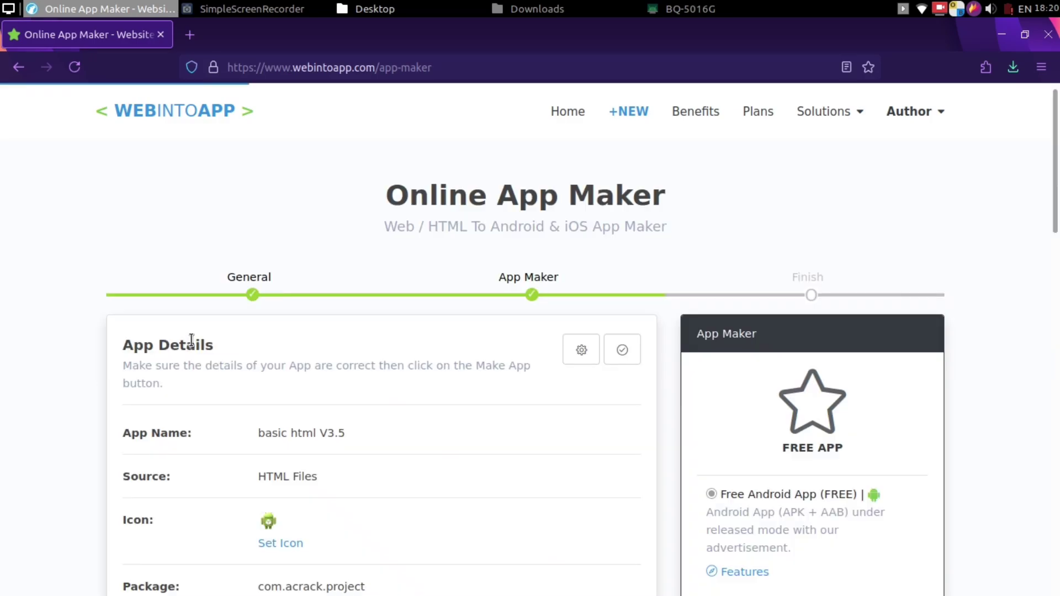
{"action": "scroll", "coordinate": [191, 339], "scroll_direction": "down", "scroll_amount": 3}
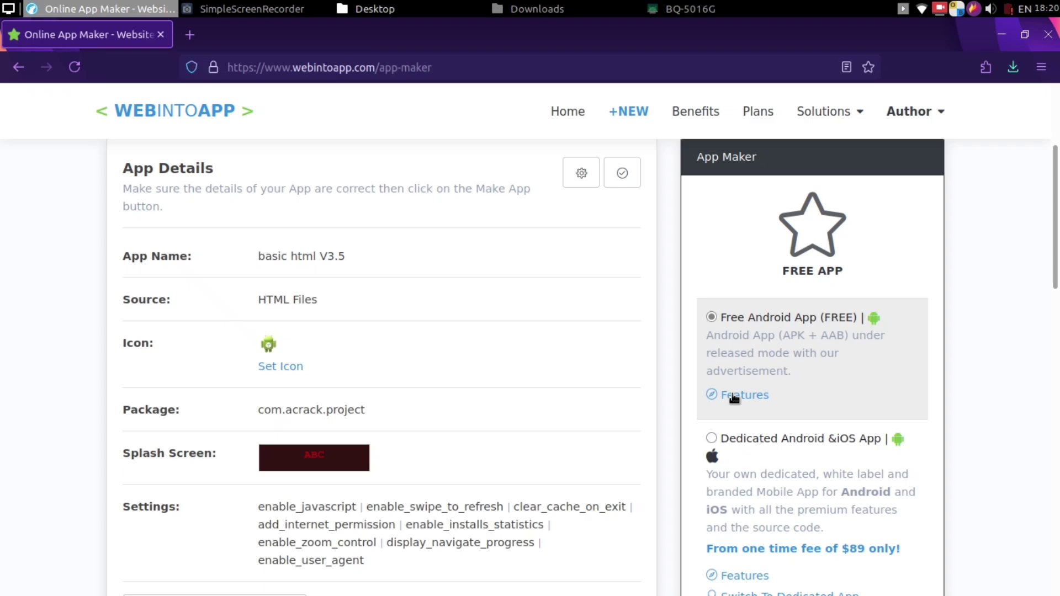
{"action": "scroll", "coordinate": [708, 326], "scroll_direction": "down", "scroll_amount": 3}
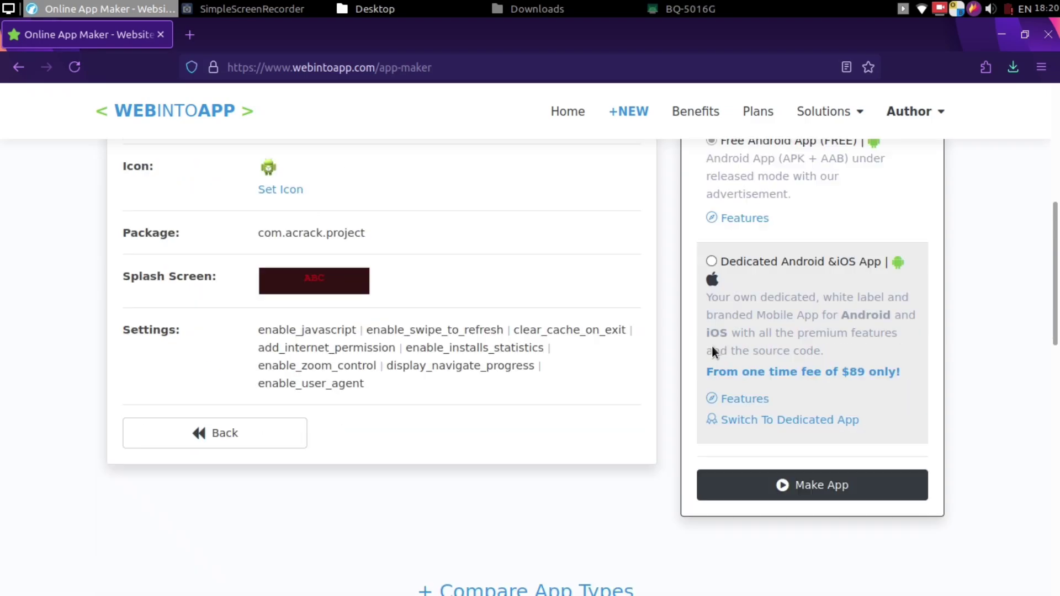
{"action": "scroll", "coordinate": [781, 477], "scroll_direction": "down", "scroll_amount": 2}
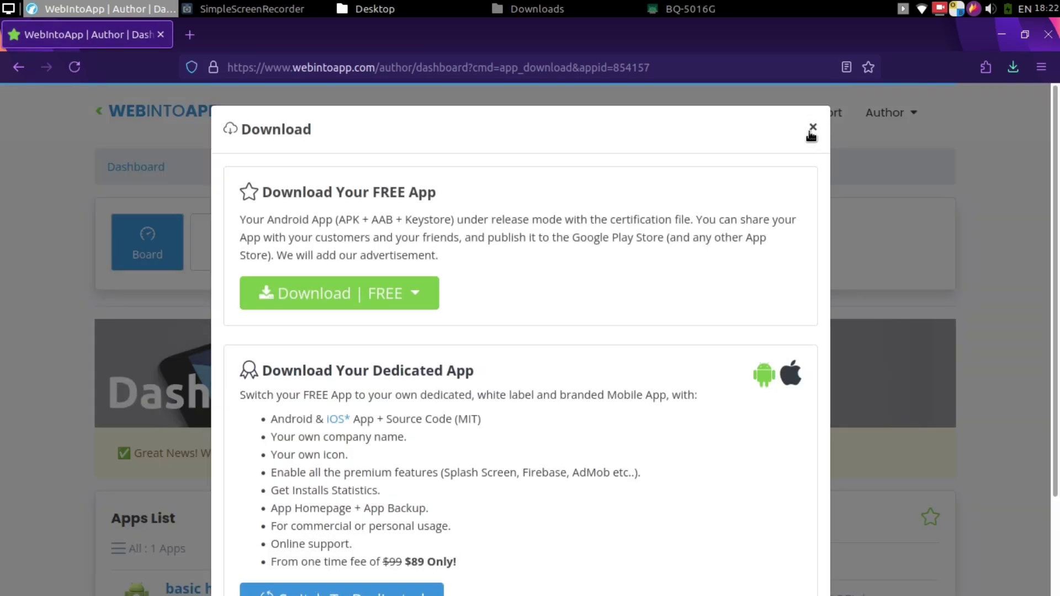
{"action": "left_click", "coordinate": [363, 288]}
{"action": "left_click", "coordinate": [376, 330]}
Copy basic html 3.2.zip from Downloads into the phone's Download folder.
{"action": "left_click", "coordinate": [564, 17]}
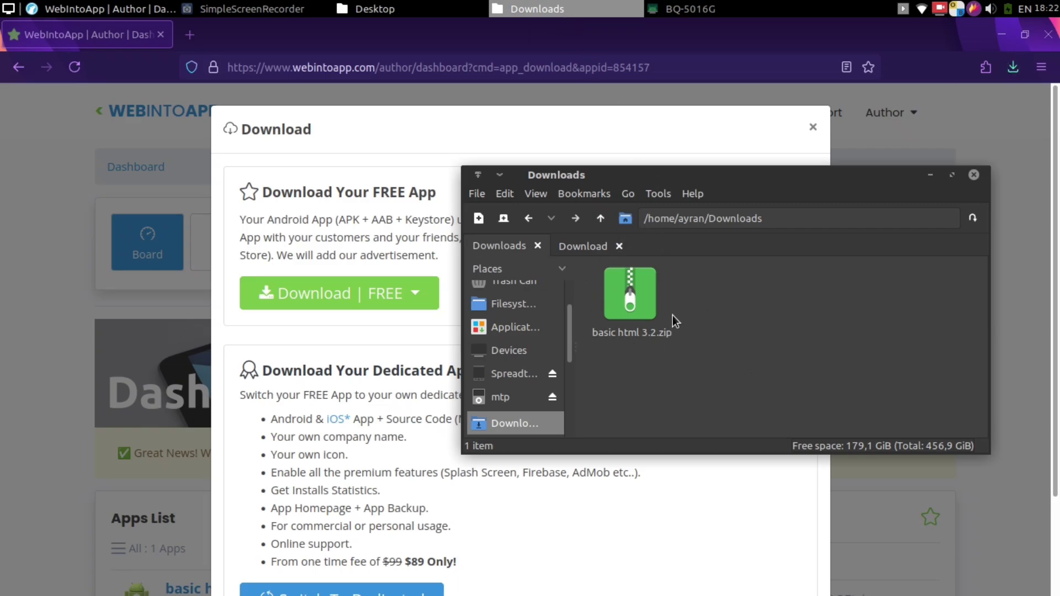
{"action": "left_click", "coordinate": [639, 302]}
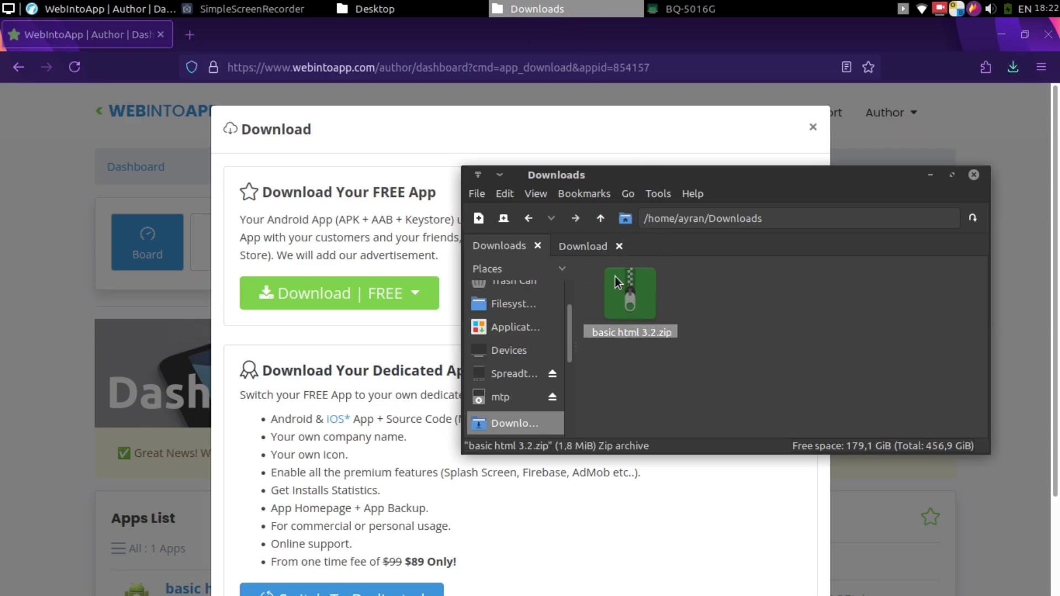
{"action": "left_click_drag", "start_coordinate": [591, 248], "coordinate": [751, 379]}
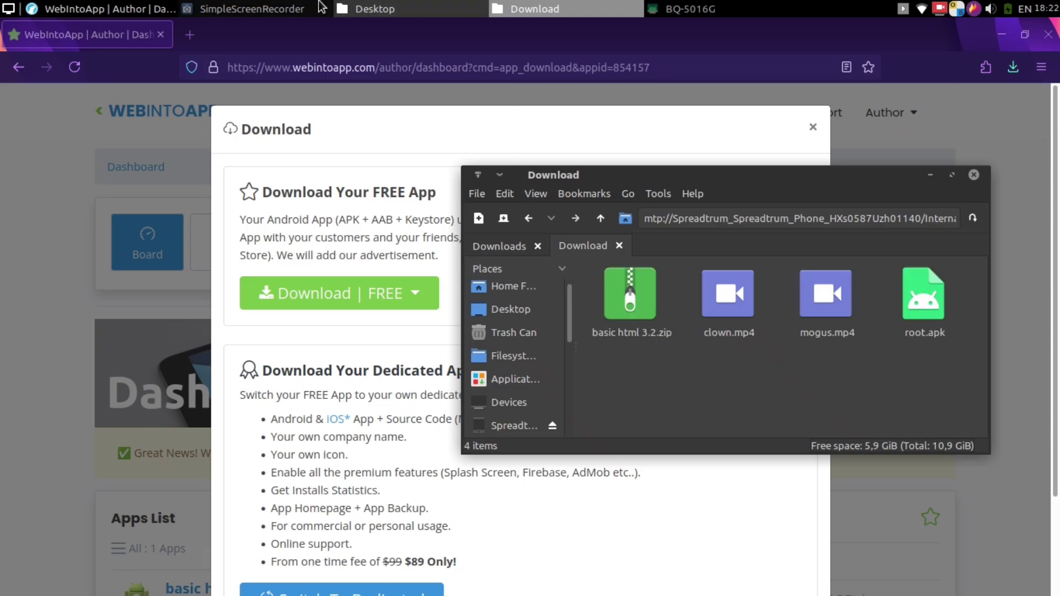
Maximize the phone mirror, open basic html 3.2.zip and read its readme.txt.
{"action": "left_click", "coordinate": [662, 9]}
{"action": "left_click", "coordinate": [646, 52]}
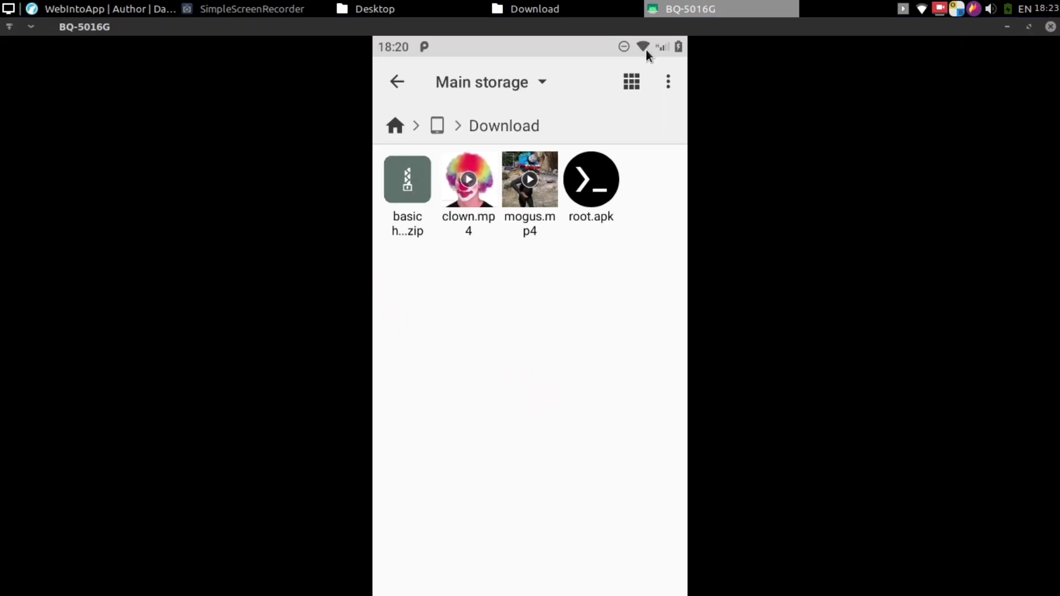
{"action": "left_click", "coordinate": [410, 204]}
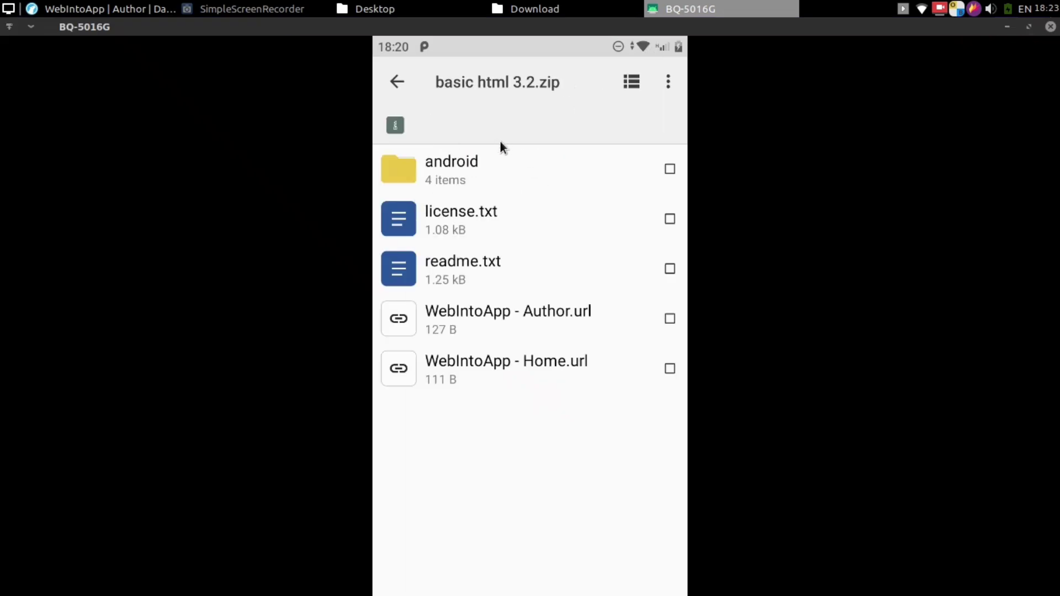
{"action": "left_click", "coordinate": [493, 270]}
{"action": "left_click_drag", "start_coordinate": [504, 468], "coordinate": [521, 227]}
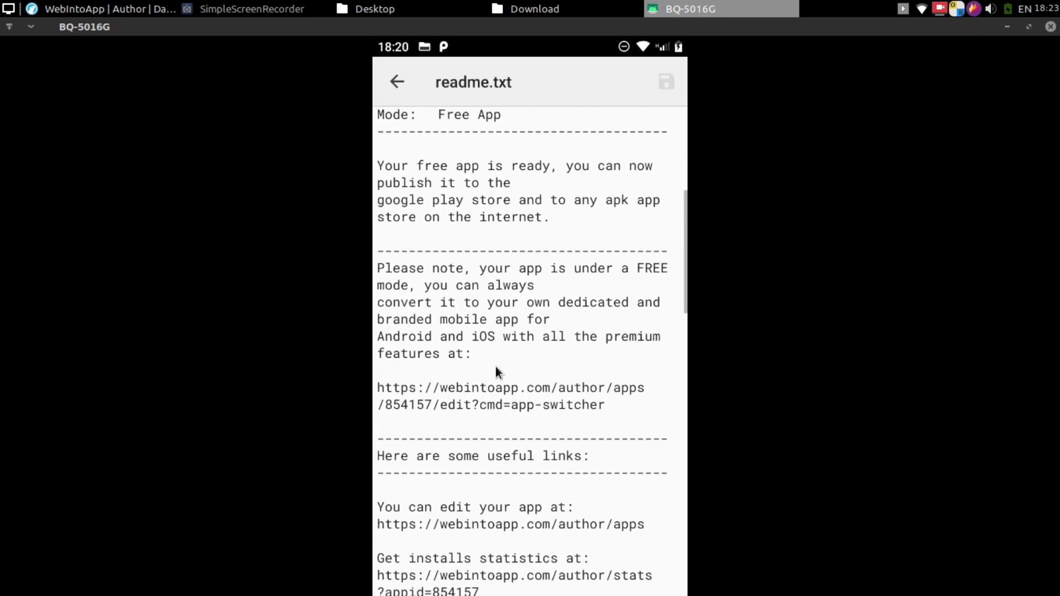
{"action": "left_click", "coordinate": [393, 92]}
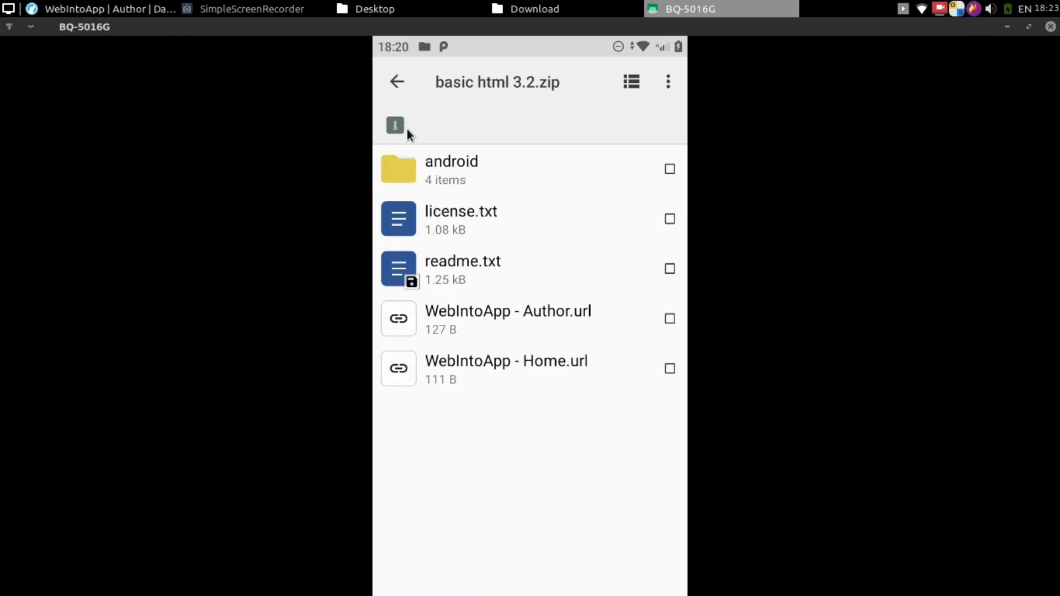
Copy app-release.apk from the archive's android folder into the phone's Download folder.
{"action": "left_click", "coordinate": [436, 173]}
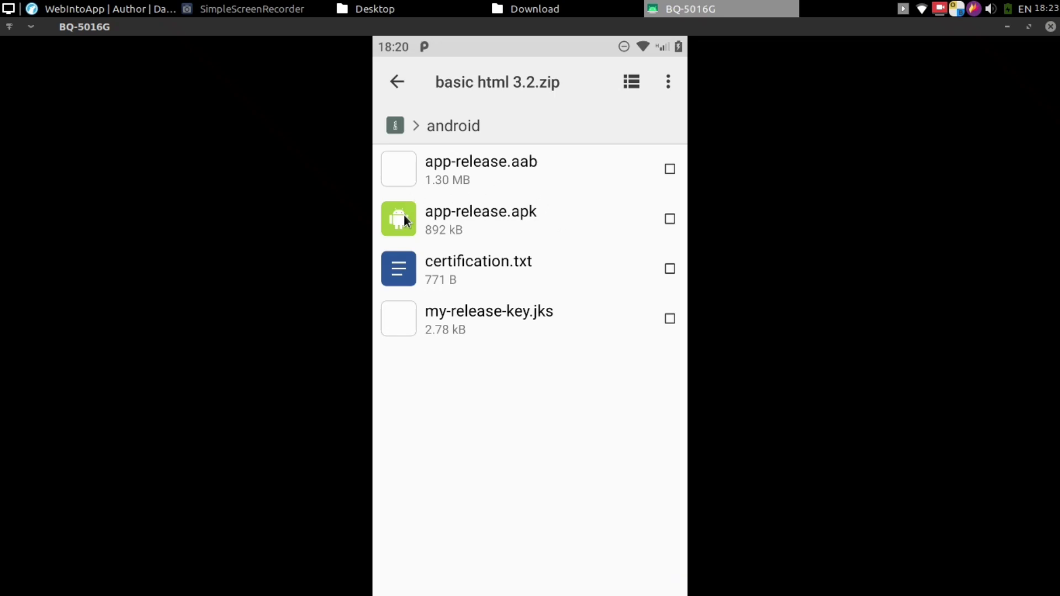
{"action": "left_click", "coordinate": [643, 237]}
{"action": "left_click", "coordinate": [403, 569]}
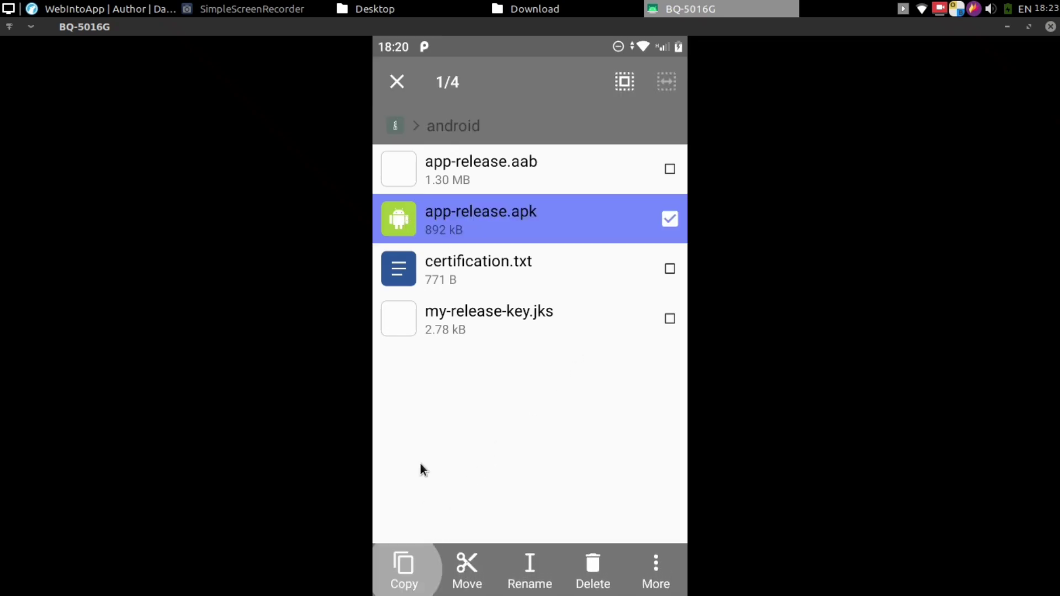
{"action": "left_click", "coordinate": [399, 85]}
{"action": "left_click", "coordinate": [398, 84]}
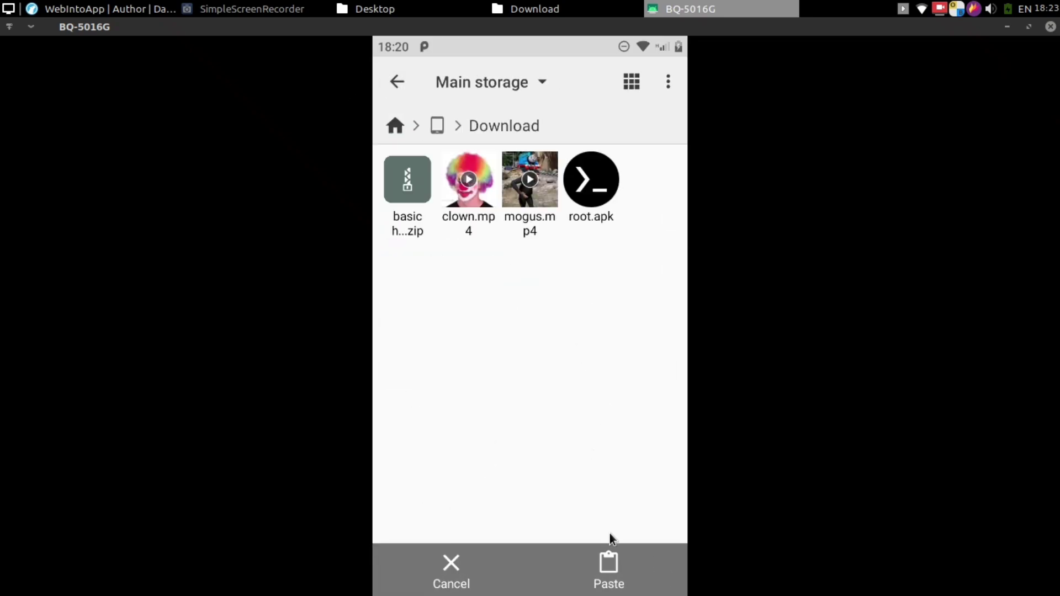
{"action": "left_click", "coordinate": [623, 583]}
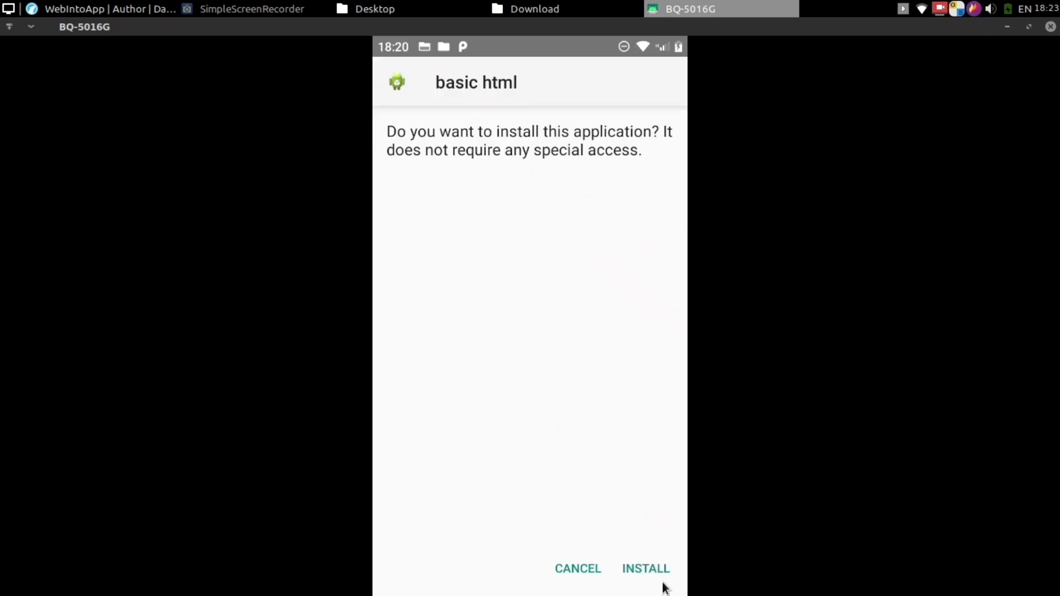
Install the basic html app and scroll down to its Contact Us section.
{"action": "left_click", "coordinate": [666, 585]}
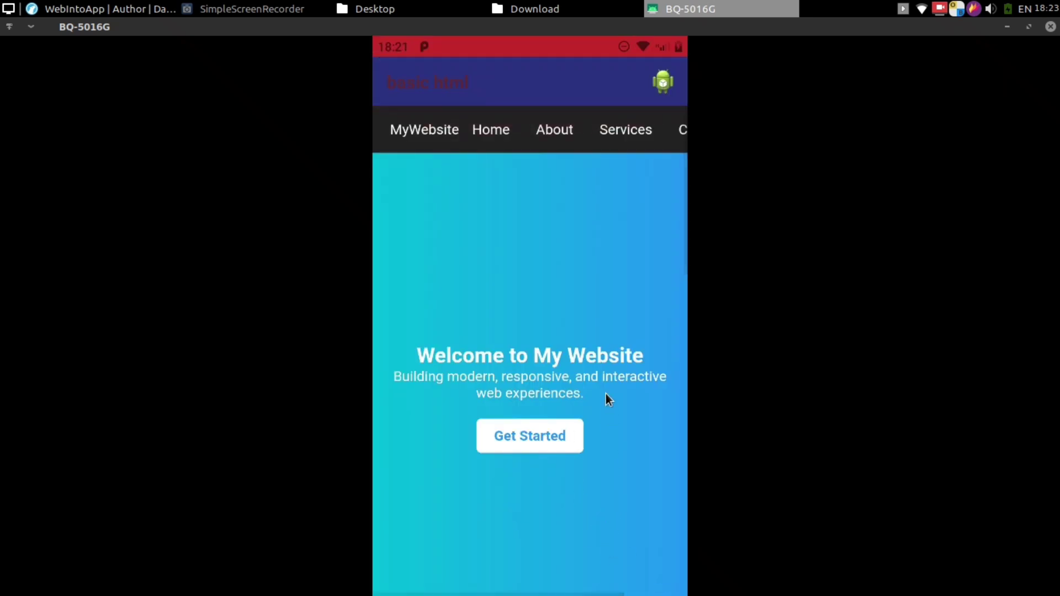
{"action": "scroll", "coordinate": [603, 532], "scroll_direction": "down", "scroll_amount": 5}
{"action": "scroll", "coordinate": [539, 189], "scroll_direction": "down", "scroll_amount": 5}
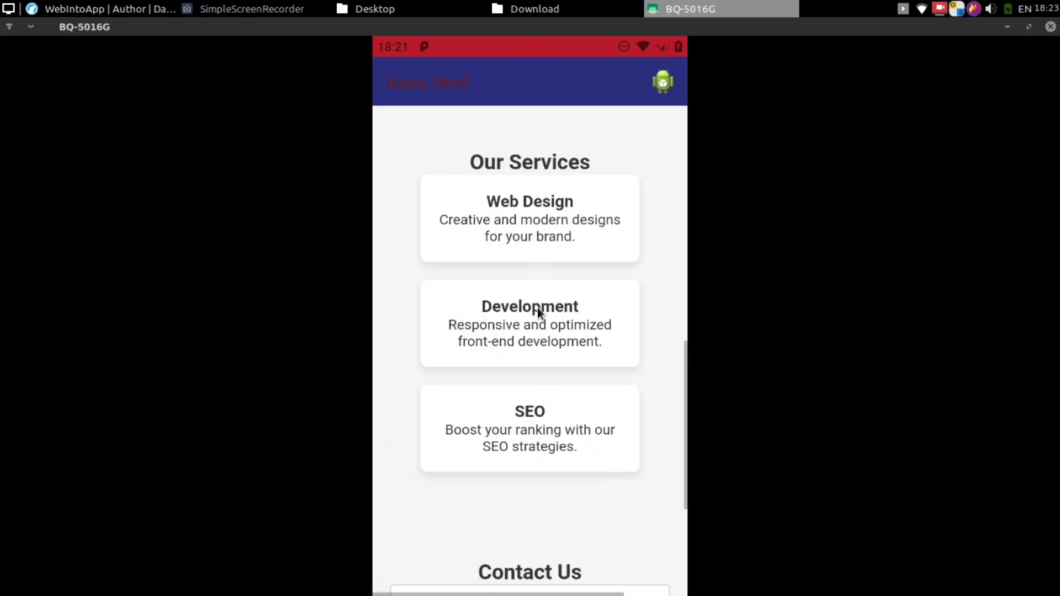
{"action": "scroll", "coordinate": [568, 353], "scroll_direction": "down", "scroll_amount": 3}
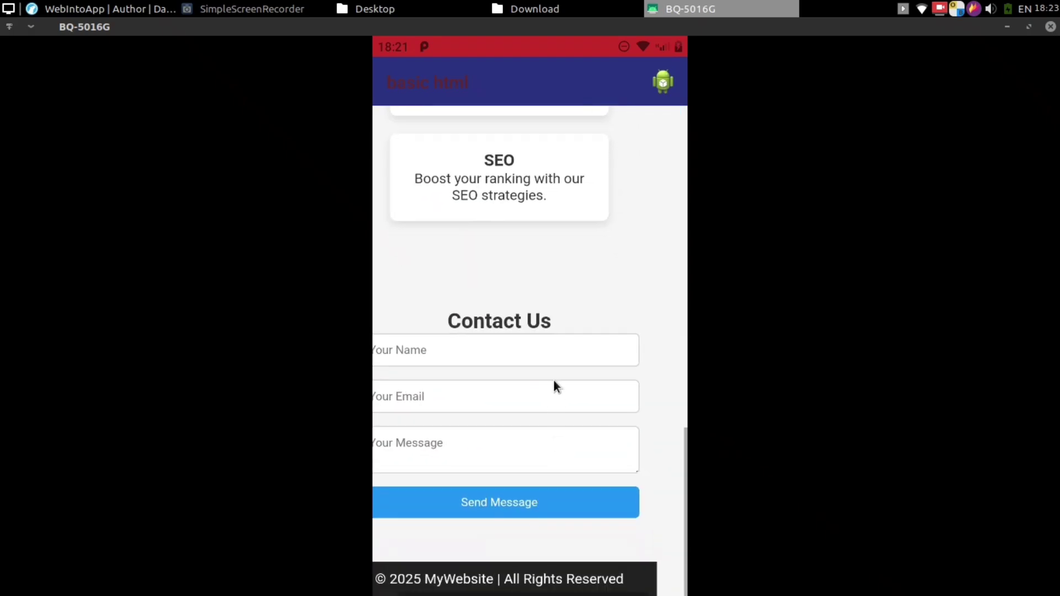
Send the contact form with a test name, a test email and message 'asdsad', then acknowledge the alert.
{"action": "left_click", "coordinate": [615, 350]}
{"action": "type", "text": "fdgdfg"}
{"action": "left_click", "coordinate": [539, 219]}
{"action": "type", "text": "dgf"}
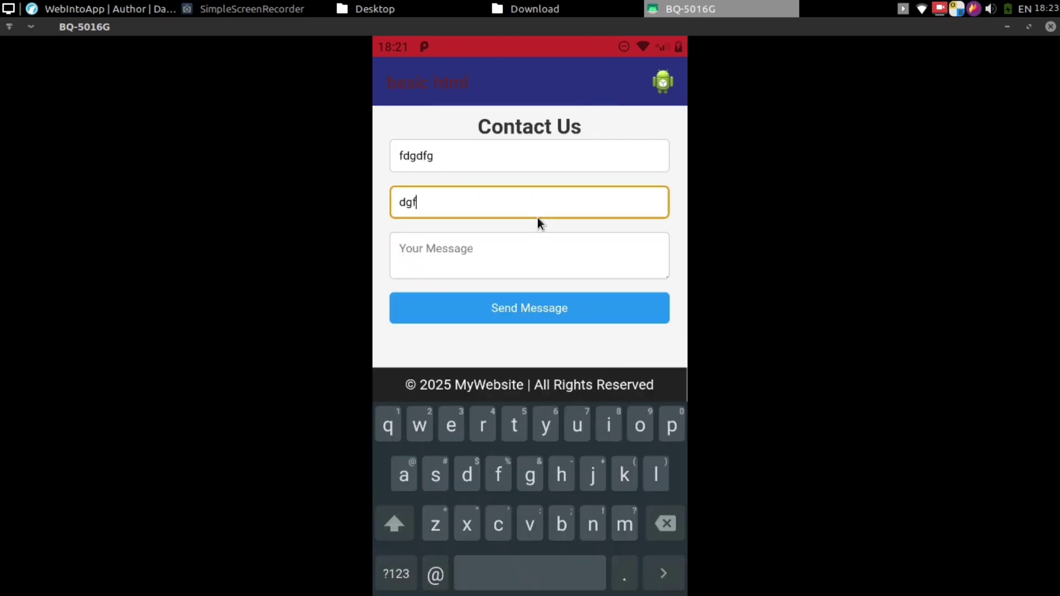
{"action": "type", "text": "dgf@sad.asd"}
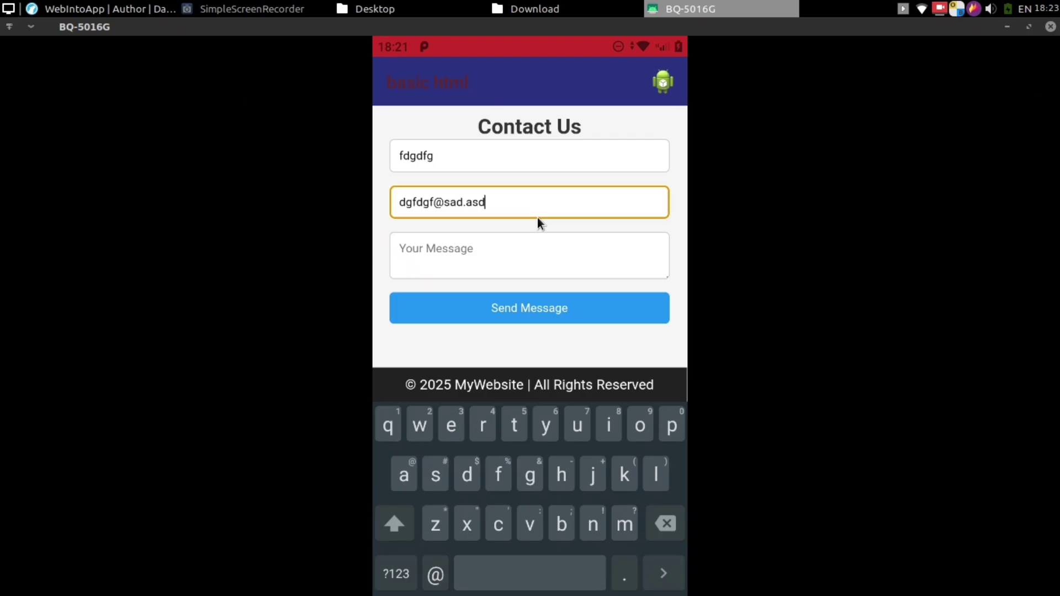
{"action": "left_click", "coordinate": [542, 249]}
{"action": "type", "text": "asdsad"}
{"action": "left_click", "coordinate": [546, 326]}
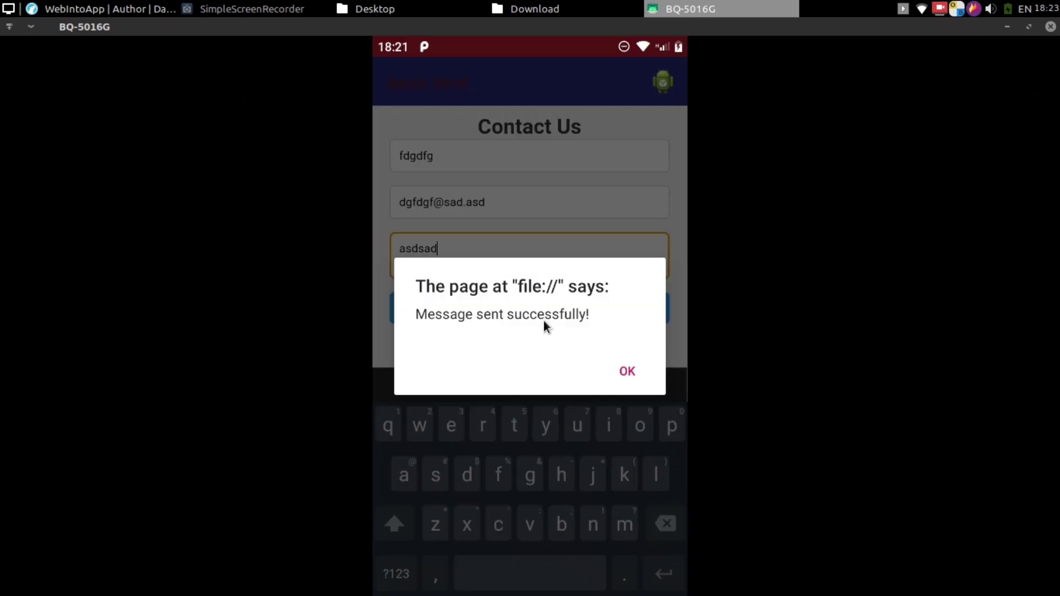
{"action": "left_click", "coordinate": [627, 370]}
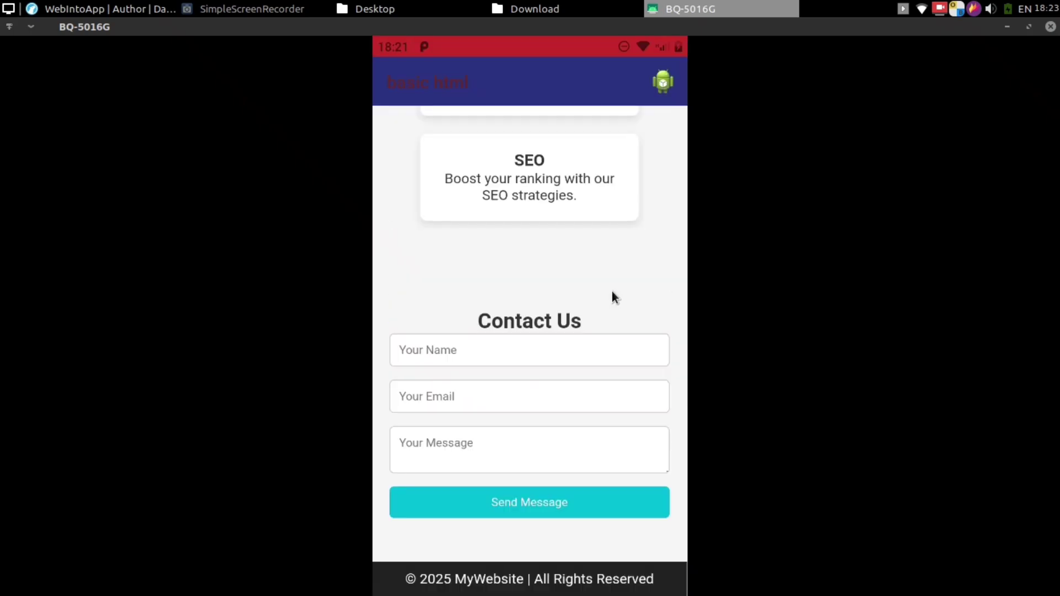
{"action": "scroll", "coordinate": [568, 277], "scroll_direction": "up", "scroll_amount": 15}
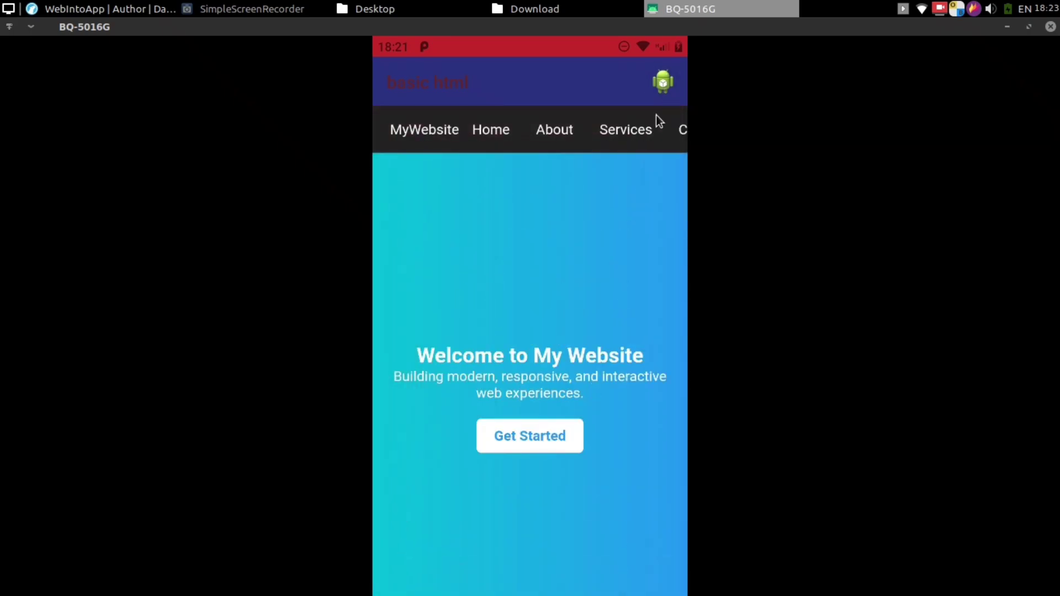
Return to the launcher and view basic html's App info with advanced details expanded.
{"action": "right_click", "coordinate": [624, 210]}
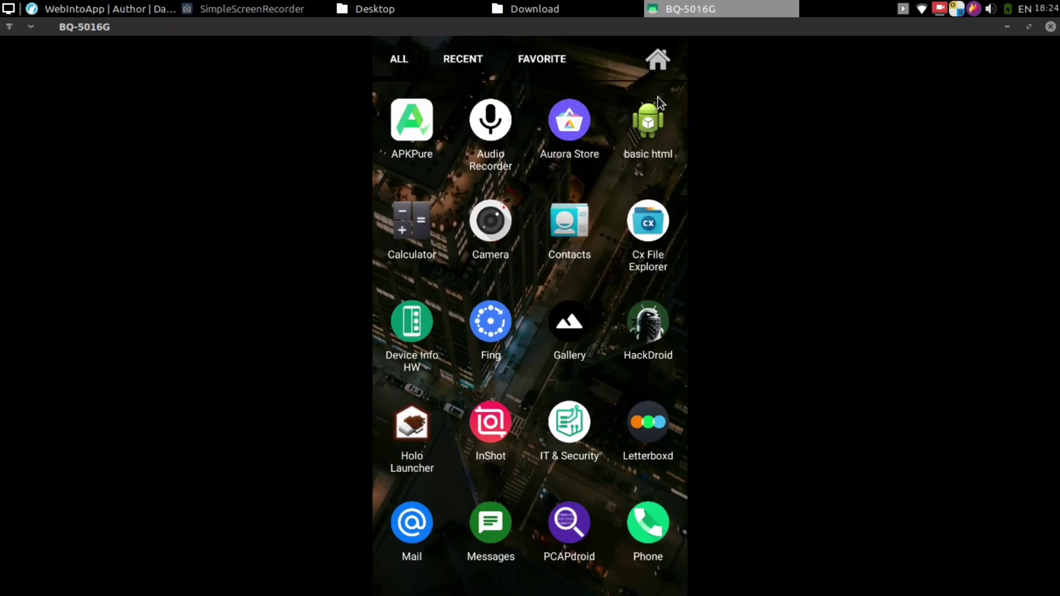
{"action": "left_click_drag", "start_coordinate": [651, 119], "coordinate": [596, 52]}
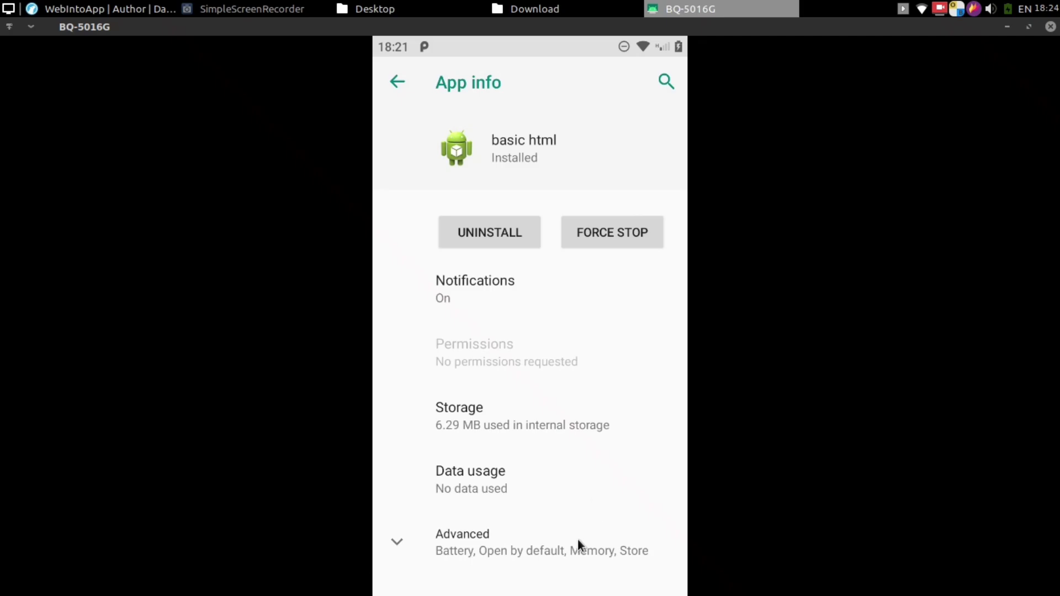
{"action": "left_click", "coordinate": [577, 539]}
{"action": "scroll", "coordinate": [582, 533], "scroll_direction": "down", "scroll_amount": 5}
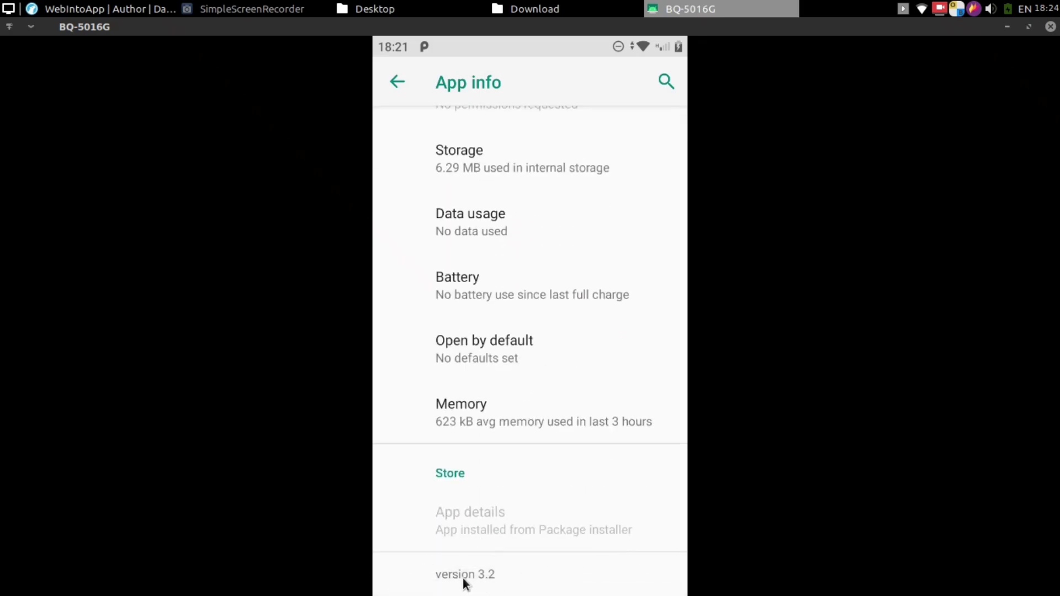